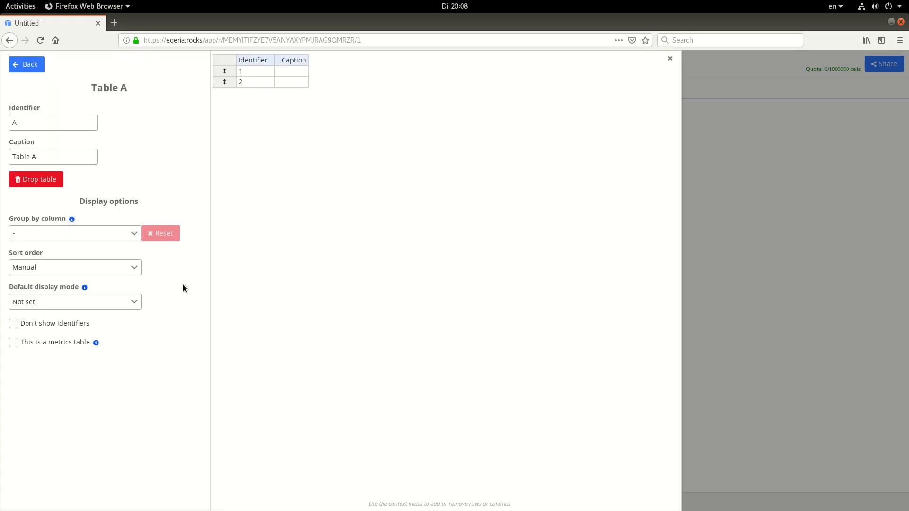
Set Table A's identifier to D and its caption to Days
{"action": "double_click", "coordinate": [45, 124]}
{"action": "type", "text": "D"}
{"action": "left_click_drag", "start_coordinate": [38, 161], "coordinate": [1, 161]}
{"action": "type", "text": "Days"}
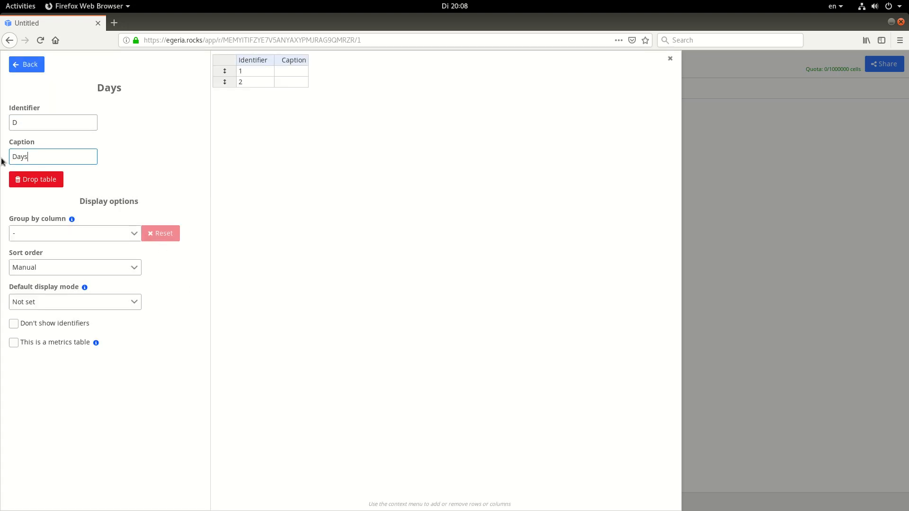
Add 29 rows after the second row of the Days table and return to the hypersheet
{"action": "left_click", "coordinate": [252, 78]}
{"action": "right_click", "coordinate": [258, 79]}
{"action": "left_click", "coordinate": [272, 87]}
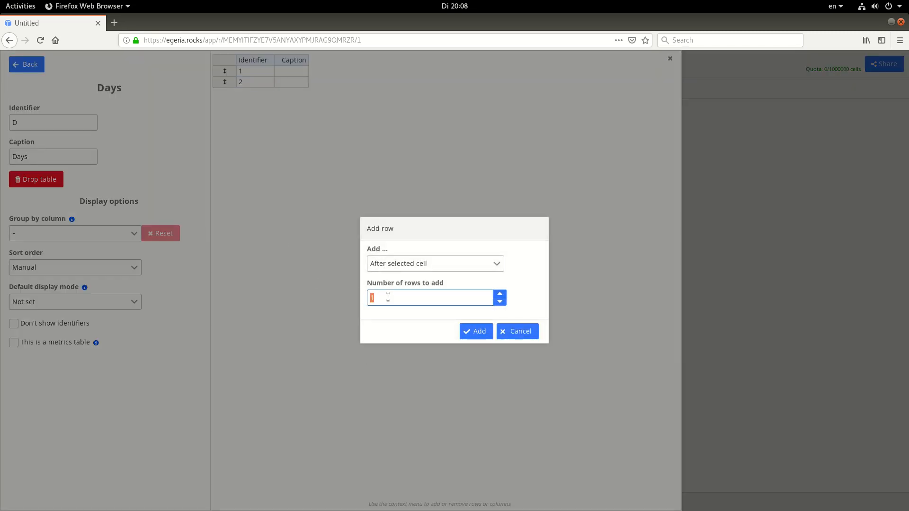
{"action": "type", "text": "29"}
{"action": "left_click", "coordinate": [476, 330]}
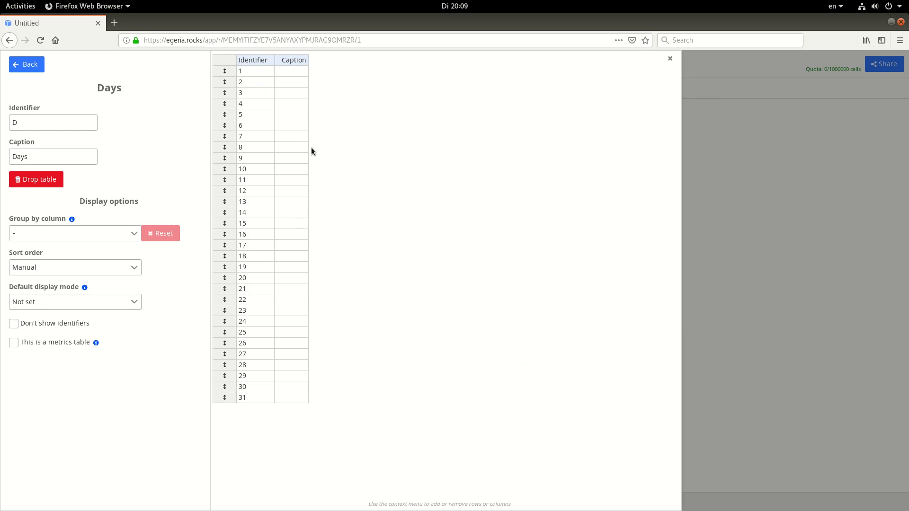
{"action": "left_click", "coordinate": [34, 65]}
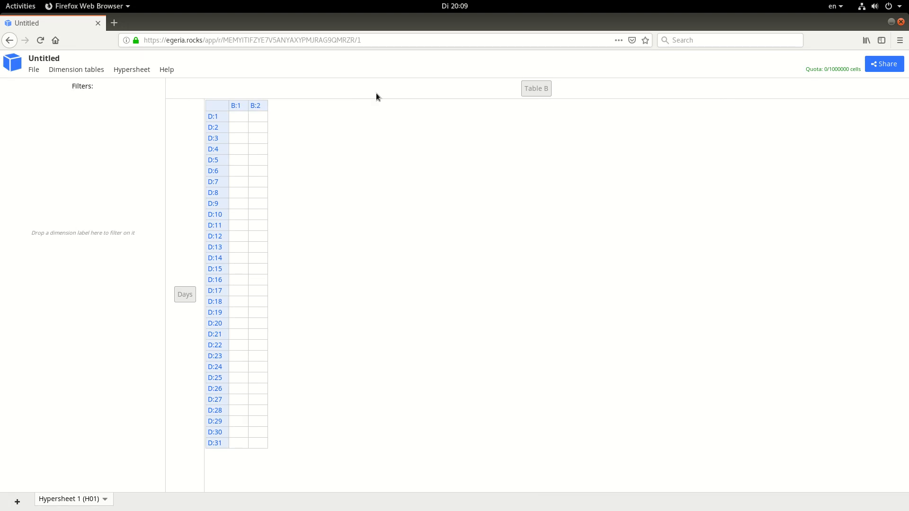
Open Table B's settings and set its identifier to P and its caption to Position
{"action": "left_click", "coordinate": [540, 93]}
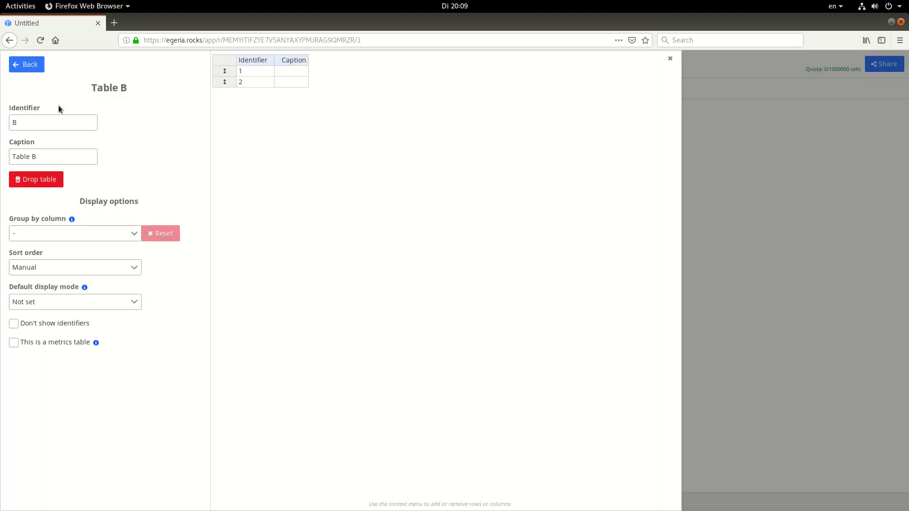
{"action": "double_click", "coordinate": [51, 118]}
{"action": "type", "text": "P"}
{"action": "key", "text": "Tab"}
{"action": "type", "text": "Position"}
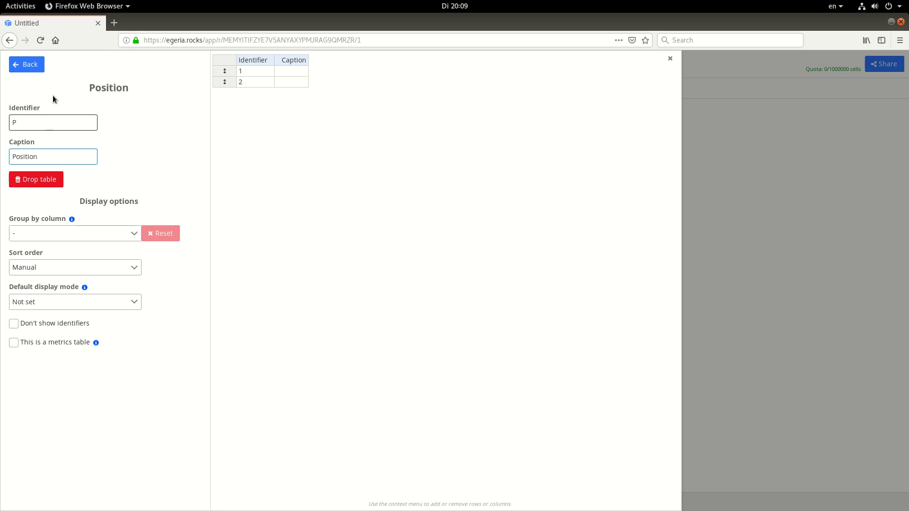
Caption the Position table's first row Items sold and its second row Revenue, and return to the hypersheet
{"action": "left_click", "coordinate": [289, 72]}
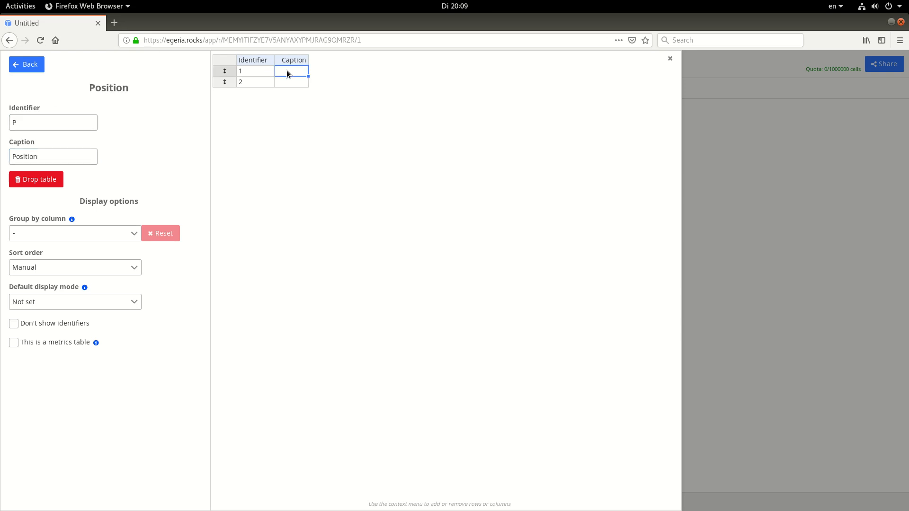
{"action": "type", "text": "Items sold"}
{"action": "left_click", "coordinate": [291, 78]}
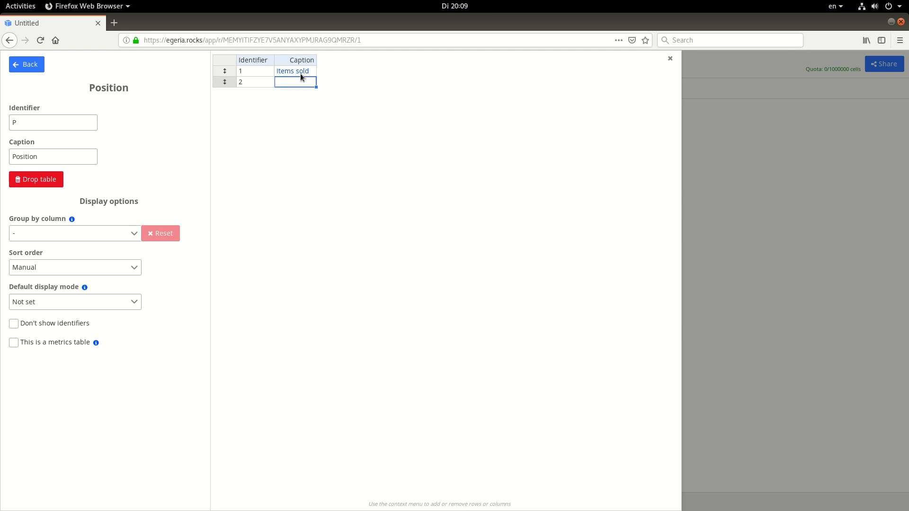
{"action": "type", "text": "Revenue"}
{"action": "key", "text": "Return"}
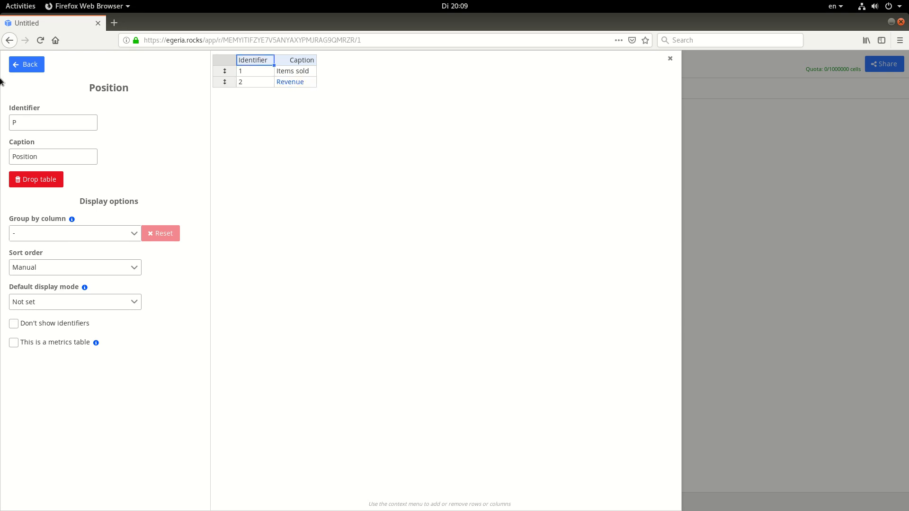
{"action": "left_click", "coordinate": [30, 64]}
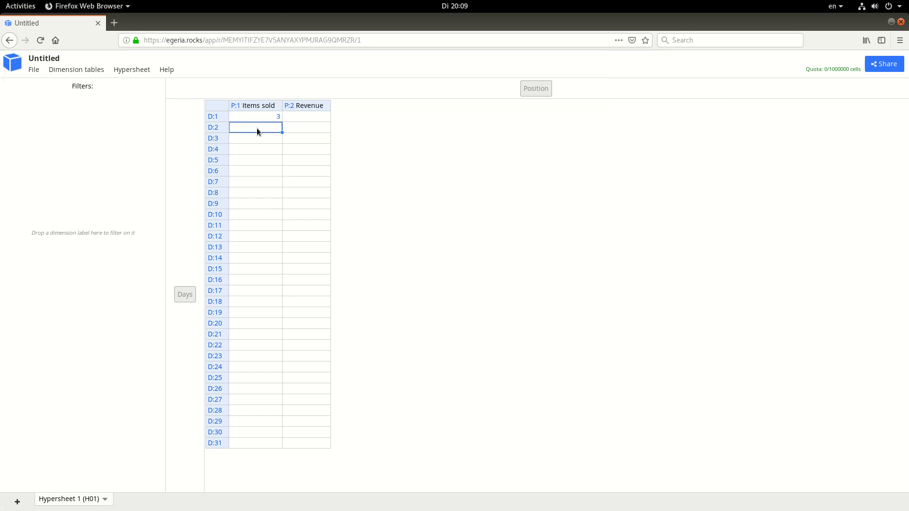
Enter 5 for D:2 and 8 for D:3 in the Items sold column
{"action": "left_click", "coordinate": [254, 162]}
{"action": "double_click", "coordinate": [259, 140]}
{"action": "type", "text": "7"}
{"action": "left_click", "coordinate": [254, 158]}
Create the formula [P:1]*0.99 for the Revenue cell of D:1 and show its area of effect settings
{"action": "left_click", "coordinate": [301, 121]}
{"action": "right_click", "coordinate": [310, 117]}
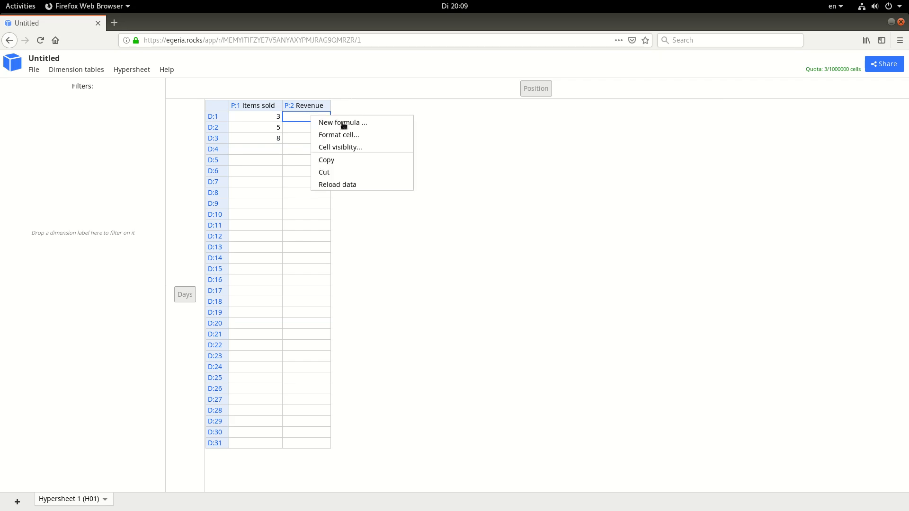
{"action": "left_click", "coordinate": [366, 124]}
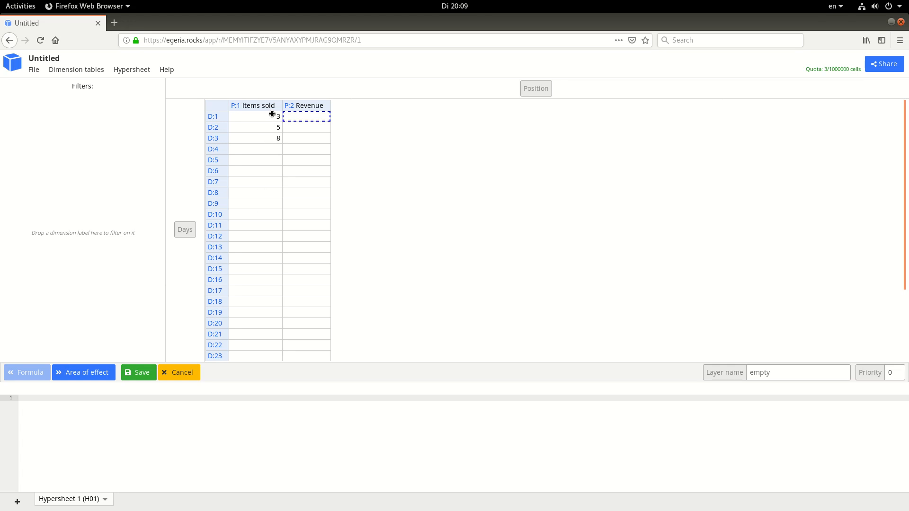
{"action": "left_click", "coordinate": [256, 116]}
{"action": "type", "text": "*0.99"}
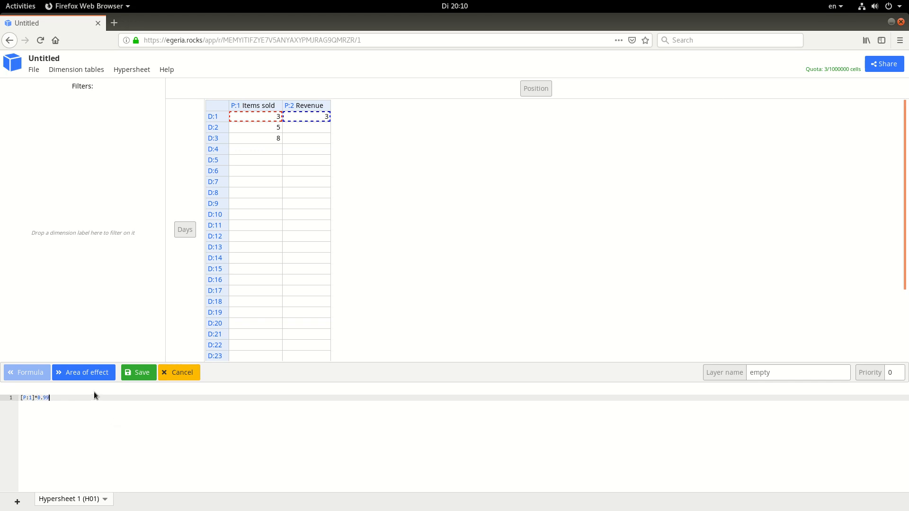
{"action": "left_click", "coordinate": [138, 372]}
{"action": "left_click", "coordinate": [66, 374]}
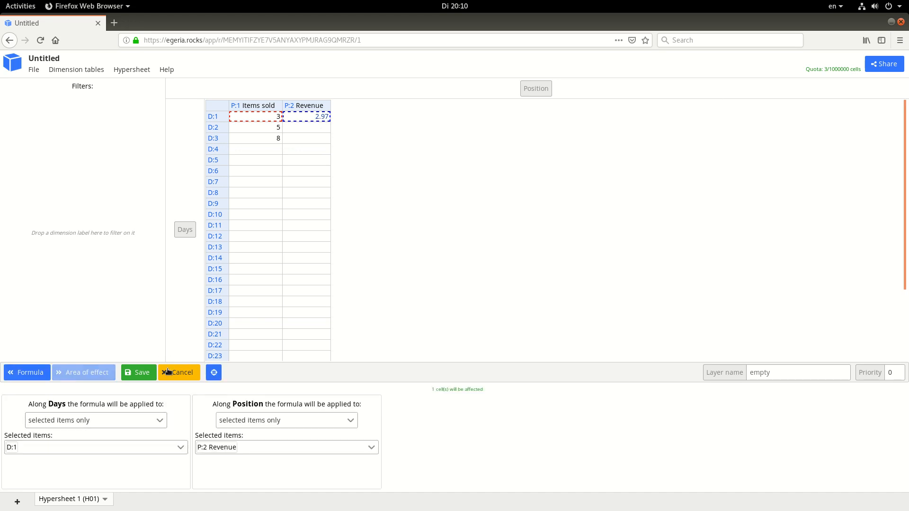
Set the formula's area of effect to the Revenue cells from D:1 through D:12
{"action": "left_click", "coordinate": [214, 373]}
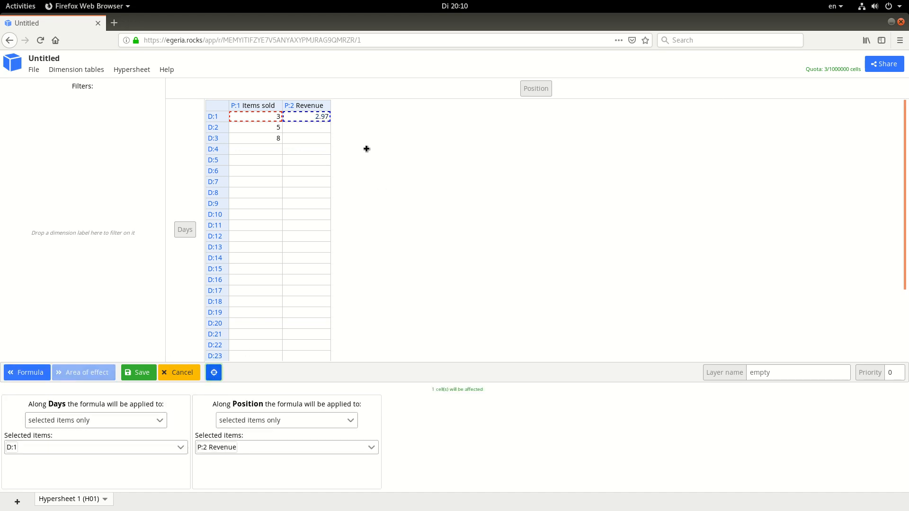
{"action": "left_click", "coordinate": [305, 116]}
{"action": "left_click_drag", "start_coordinate": [304, 132], "coordinate": [305, 237]}
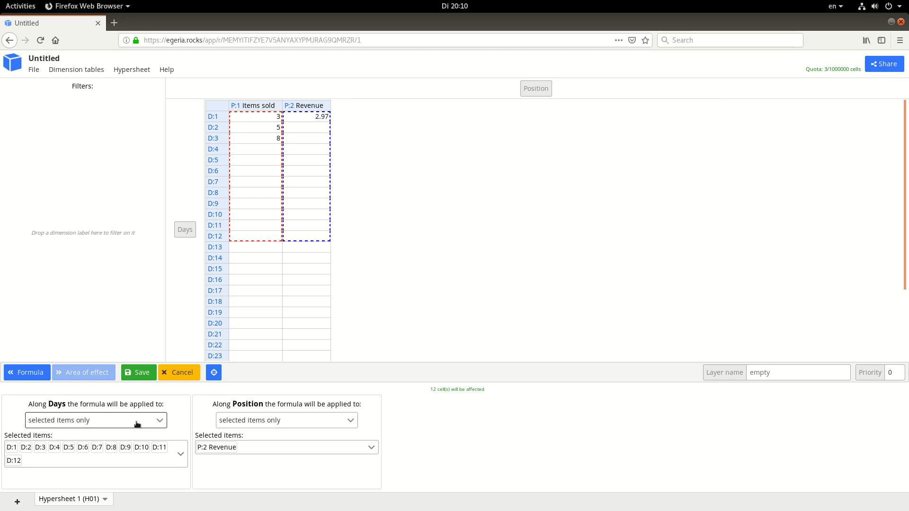
Apply the Revenue formula to all items along Days and save it
{"action": "left_click", "coordinate": [109, 425]}
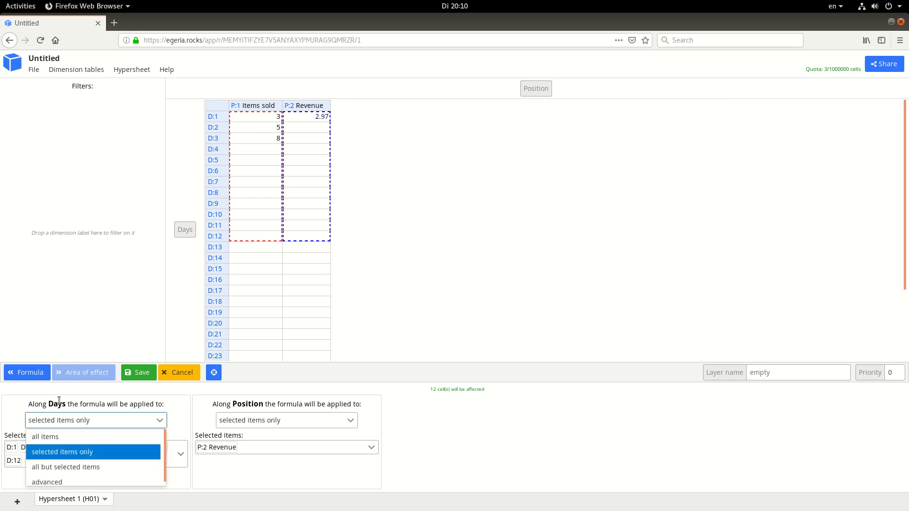
{"action": "left_click", "coordinate": [51, 437]}
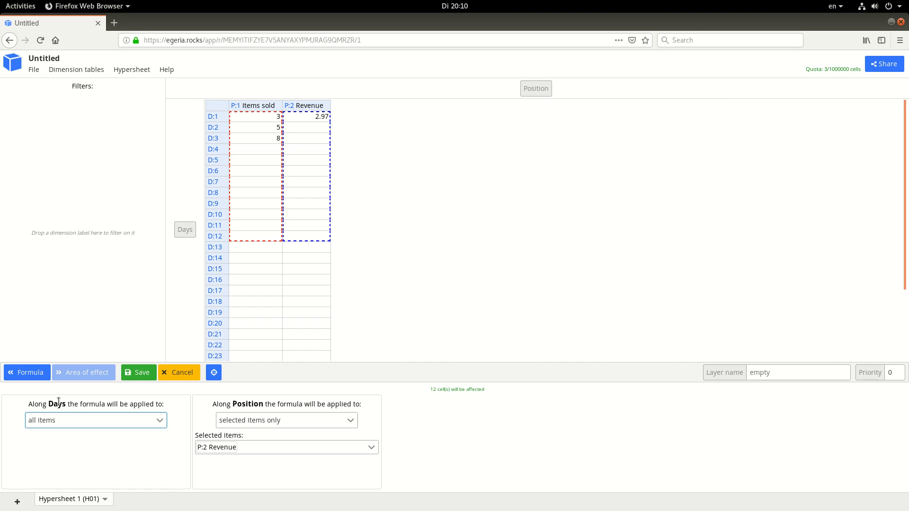
{"action": "scroll", "coordinate": [296, 268], "scroll_direction": "down", "scroll_amount": 3}
{"action": "scroll", "coordinate": [299, 261], "scroll_direction": "up", "scroll_amount": 3}
{"action": "scroll", "coordinate": [311, 221], "scroll_direction": "down", "scroll_amount": 3}
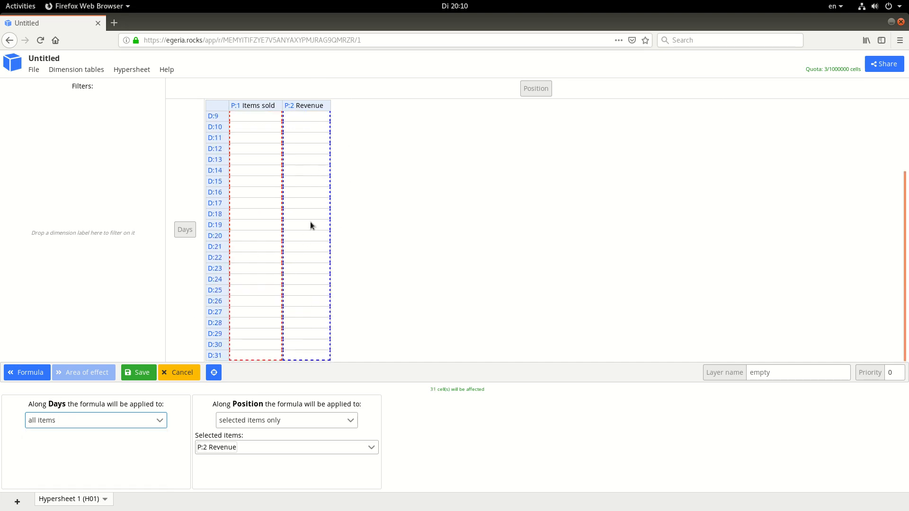
{"action": "scroll", "coordinate": [310, 223], "scroll_direction": "up", "scroll_amount": 3}
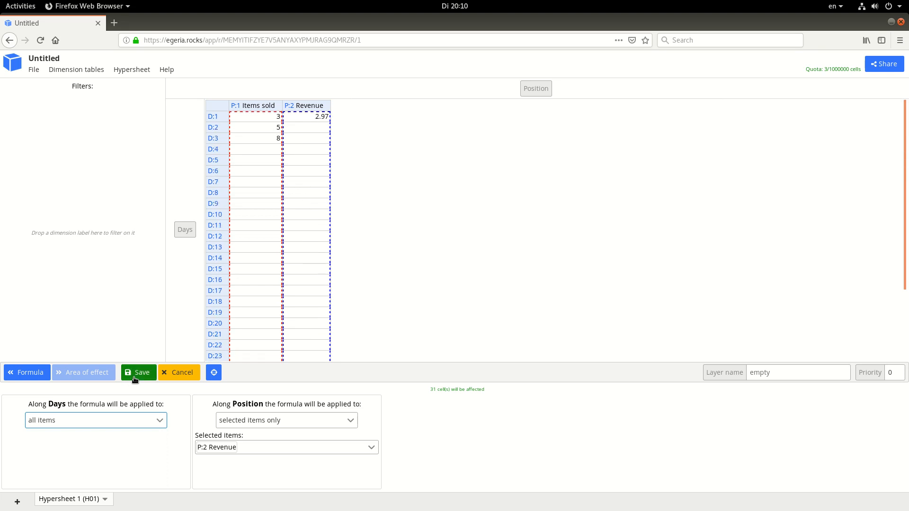
{"action": "left_click", "coordinate": [134, 379]}
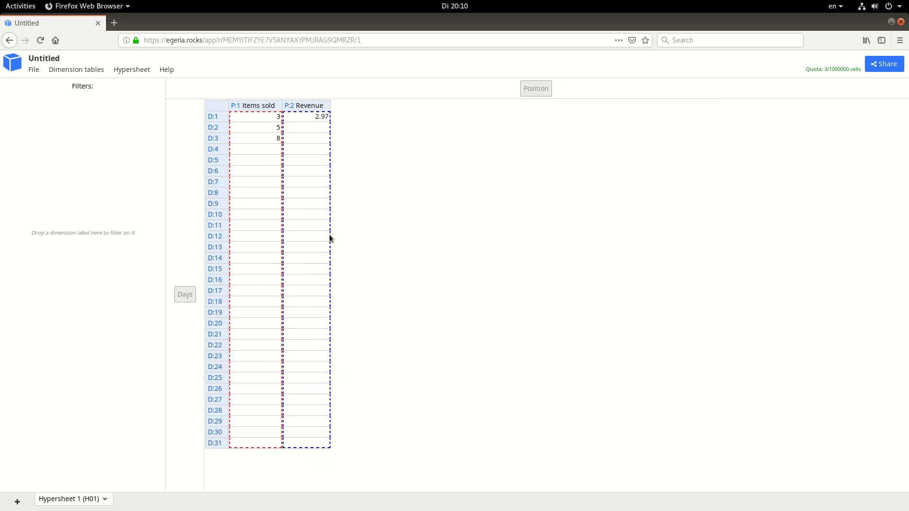
{"action": "left_click", "coordinate": [317, 128]}
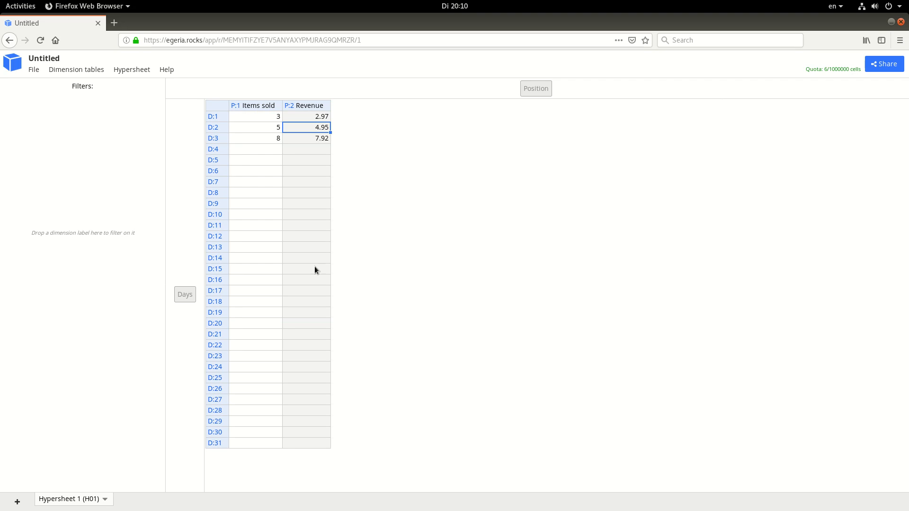
{"action": "left_click", "coordinate": [314, 142]}
{"action": "left_click", "coordinate": [310, 212]}
{"action": "left_click", "coordinate": [316, 192]}
{"action": "left_click", "coordinate": [323, 128]}
Enter 5 as the Items sold value for D:4 and check the Revenue column's formula
{"action": "left_click", "coordinate": [265, 157]}
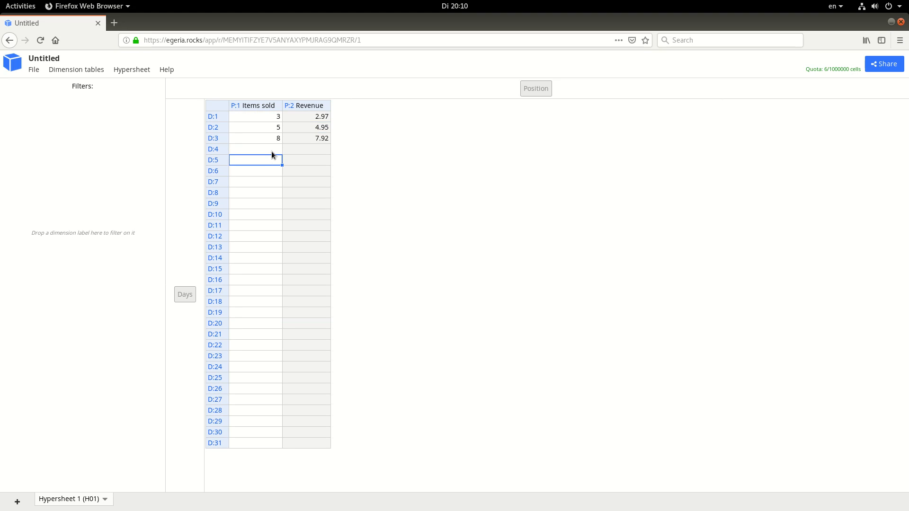
{"action": "key", "text": "Up"}
{"action": "type", "text": "5"}
{"action": "left_click", "coordinate": [261, 181]}
{"action": "mouse_move", "coordinate": [321, 152]}
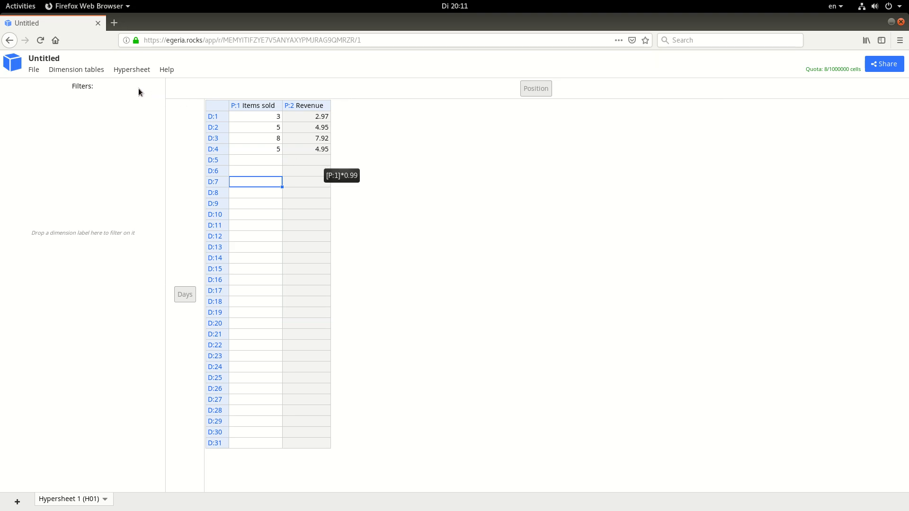
Add a dimension to Hypersheet 1 using a newly created table and view its filter choices
{"action": "left_click", "coordinate": [130, 70]}
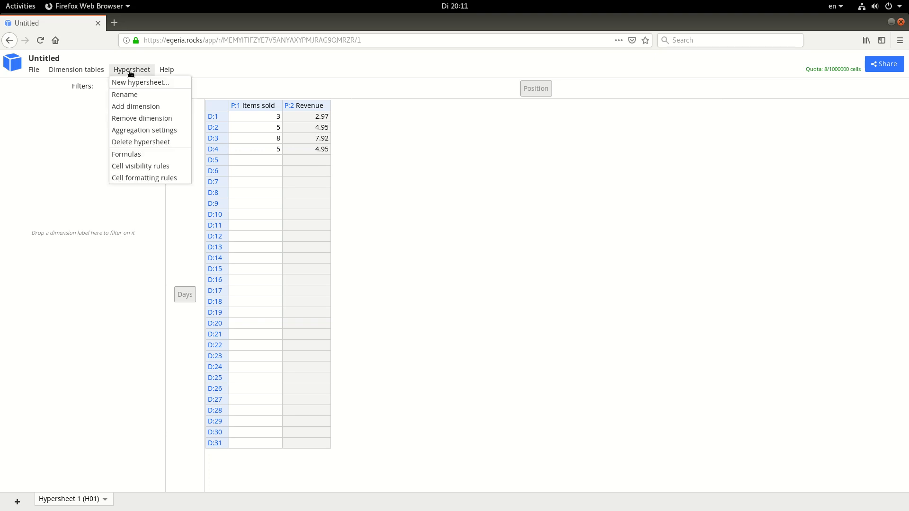
{"action": "left_click", "coordinate": [134, 111]}
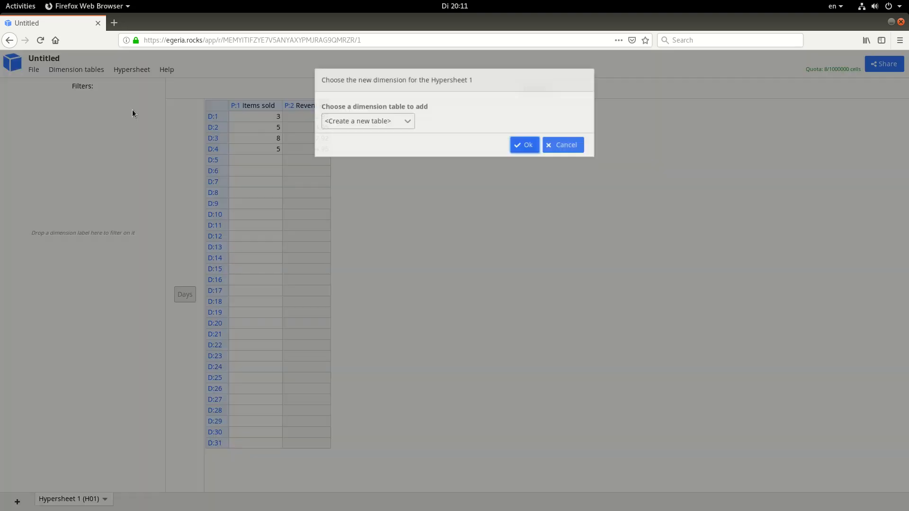
{"action": "left_click", "coordinate": [531, 142]}
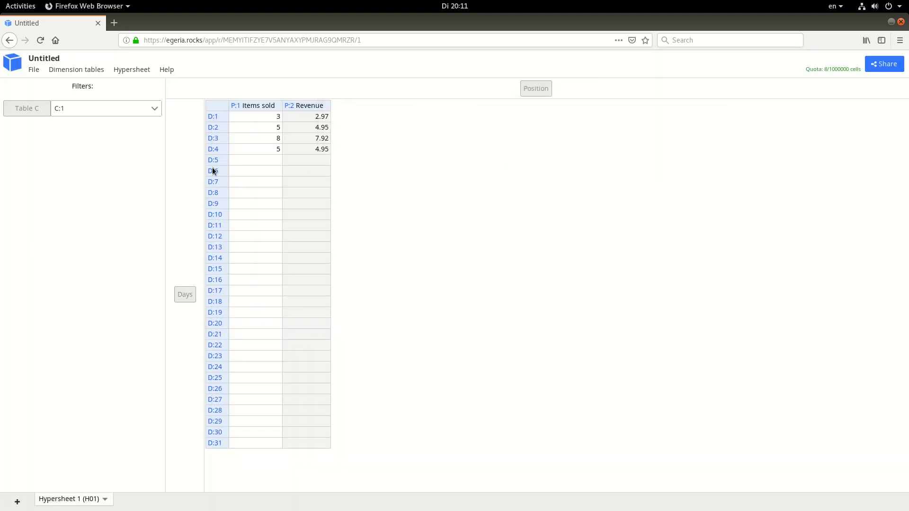
{"action": "left_click", "coordinate": [100, 107]}
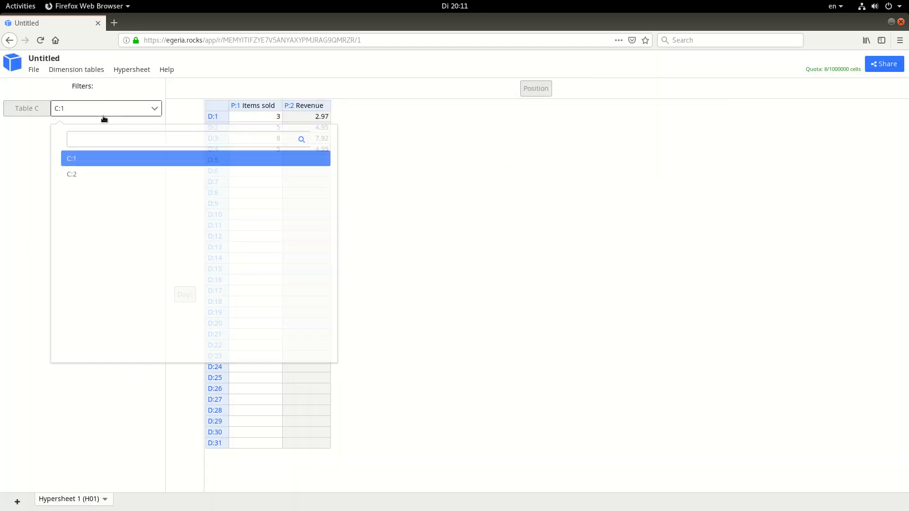
{"action": "left_click", "coordinate": [29, 169]}
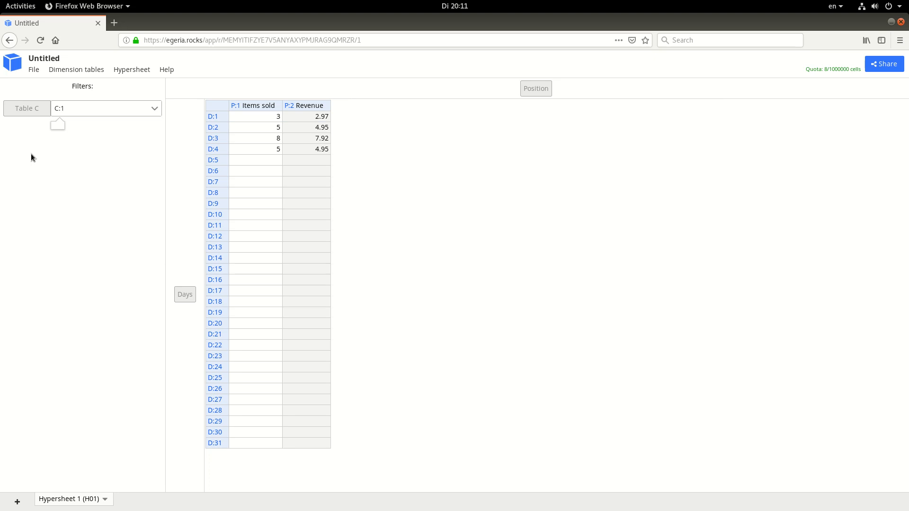
Open Table C's settings and set its identifier to PR and its caption to Product
{"action": "left_click", "coordinate": [31, 108]}
{"action": "left_click", "coordinate": [43, 122]}
{"action": "double_click", "coordinate": [43, 122]}
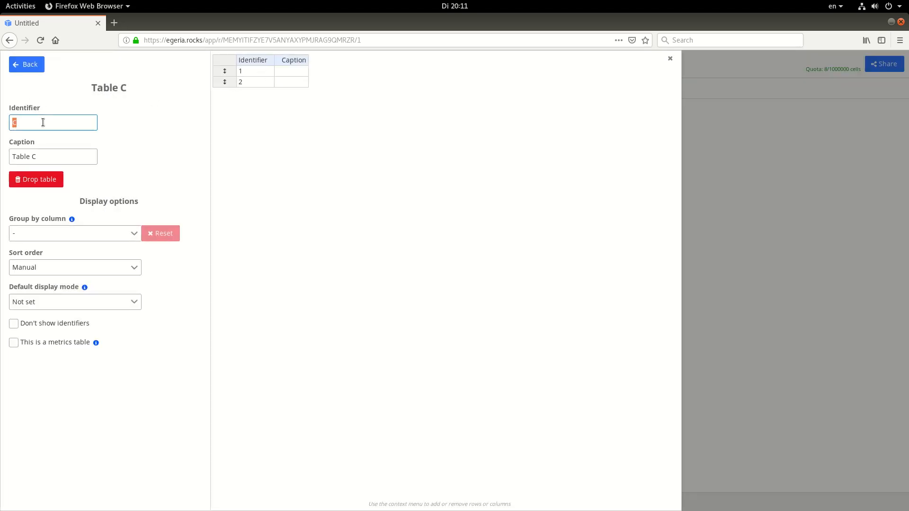
{"action": "type", "text": "PR"}
{"action": "key", "text": "Tab"}
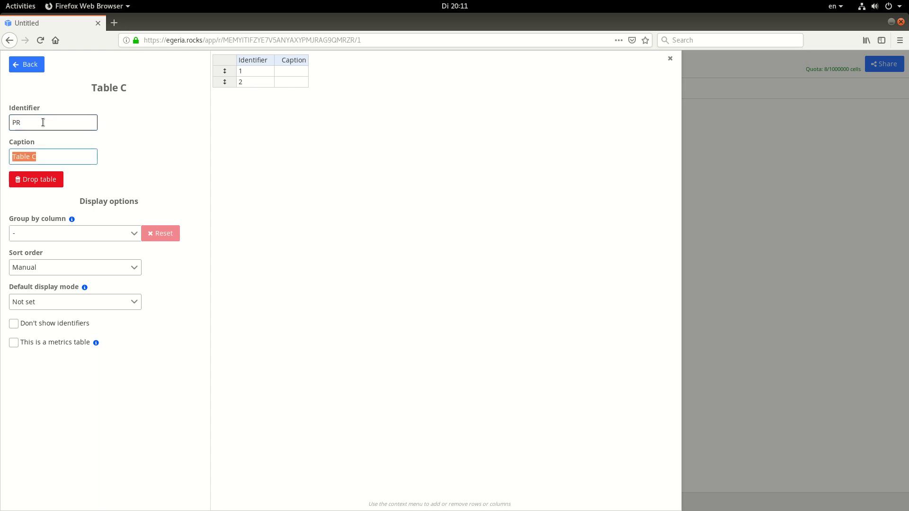
{"action": "type", "text": "Product"}
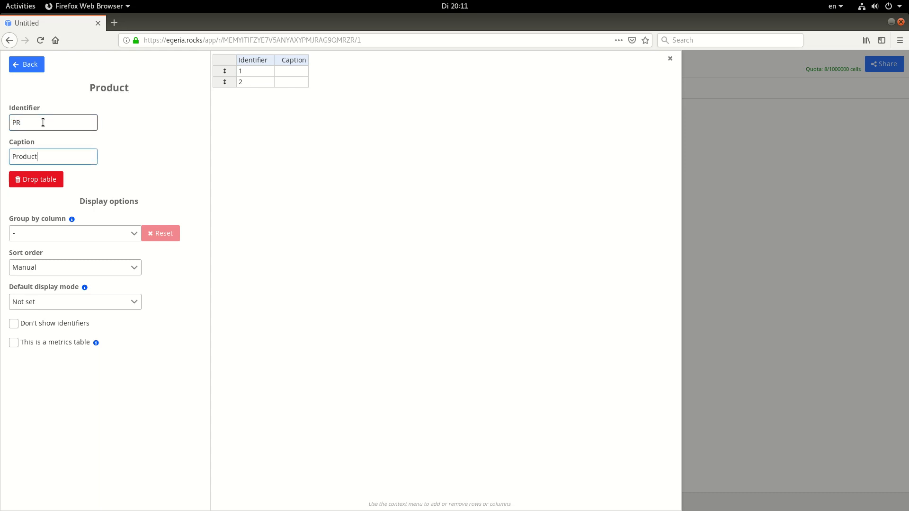
Caption the Product table's rows Lemonade and Bubble gum, and return to the hypersheet
{"action": "left_click", "coordinate": [293, 70]}
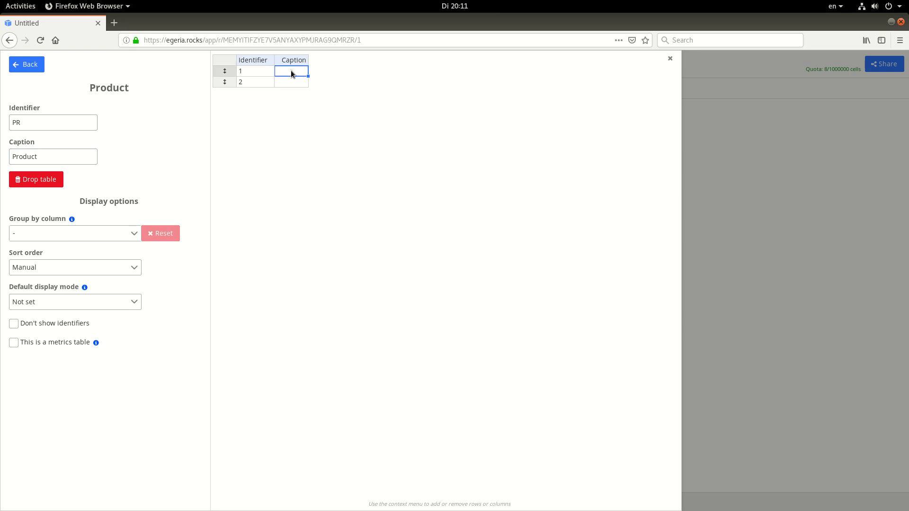
{"action": "type", "text": "Lemonade"}
{"action": "key", "text": "Return"}
{"action": "type", "text": "Bubble gum"}
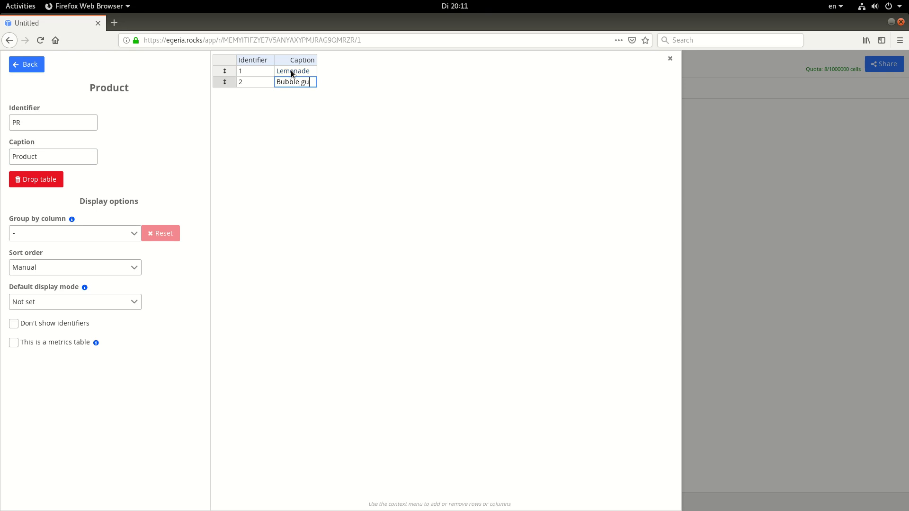
{"action": "key", "text": "Return"}
{"action": "left_click", "coordinate": [26, 64]}
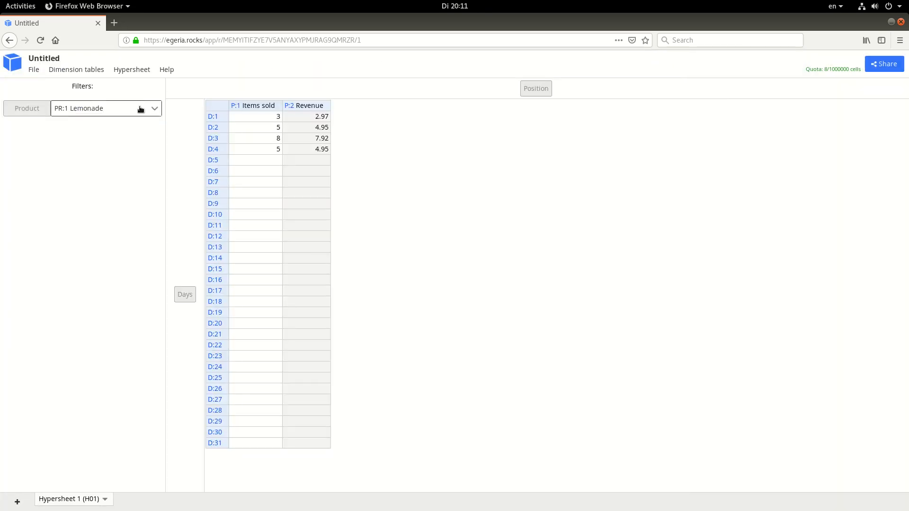
Switch the Product filter to Bubble gum and back to Lemonade to compare their values
{"action": "left_click", "coordinate": [142, 107]}
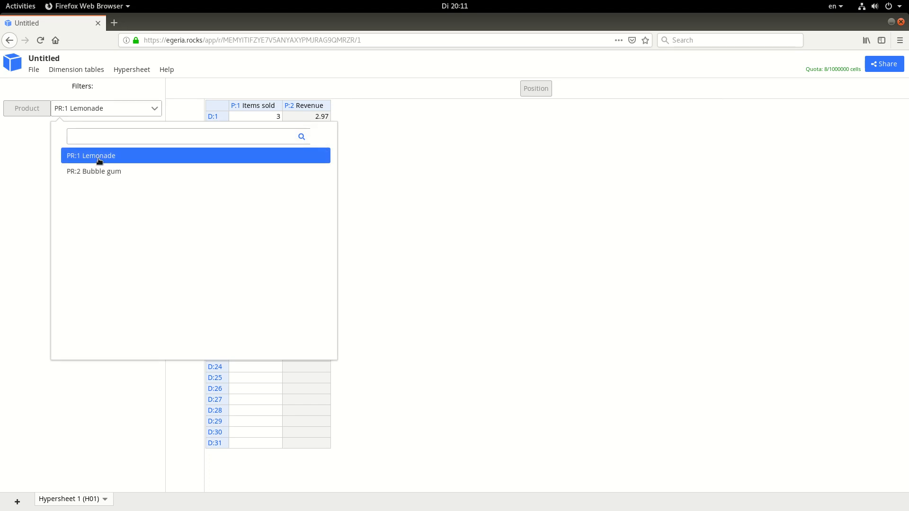
{"action": "left_click", "coordinate": [95, 175]}
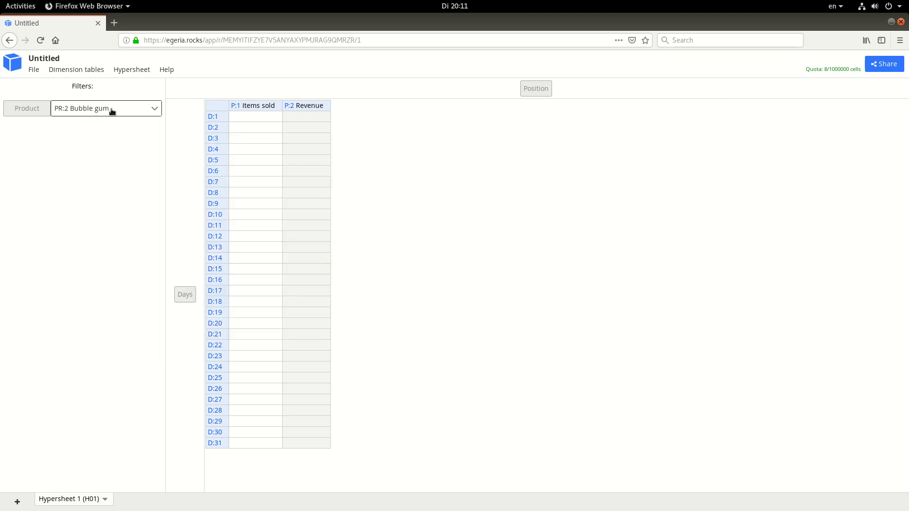
{"action": "left_click", "coordinate": [154, 110]}
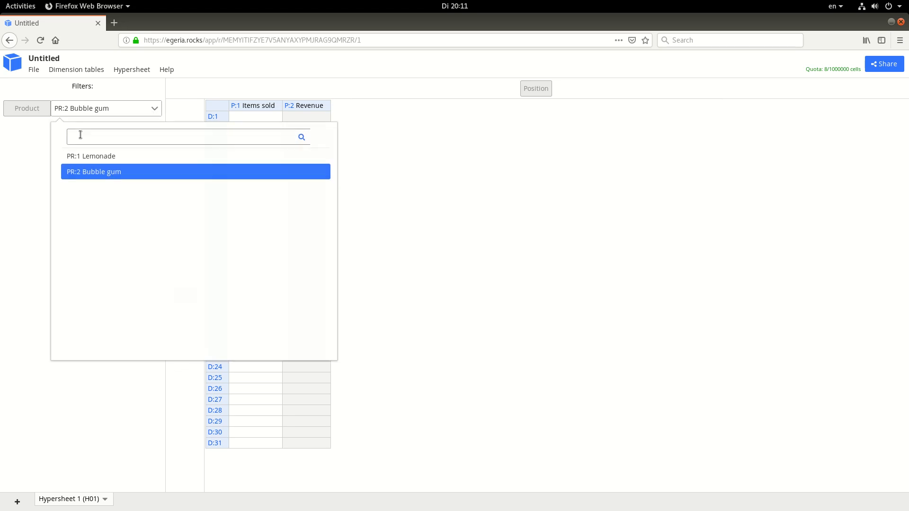
{"action": "left_click", "coordinate": [85, 156]}
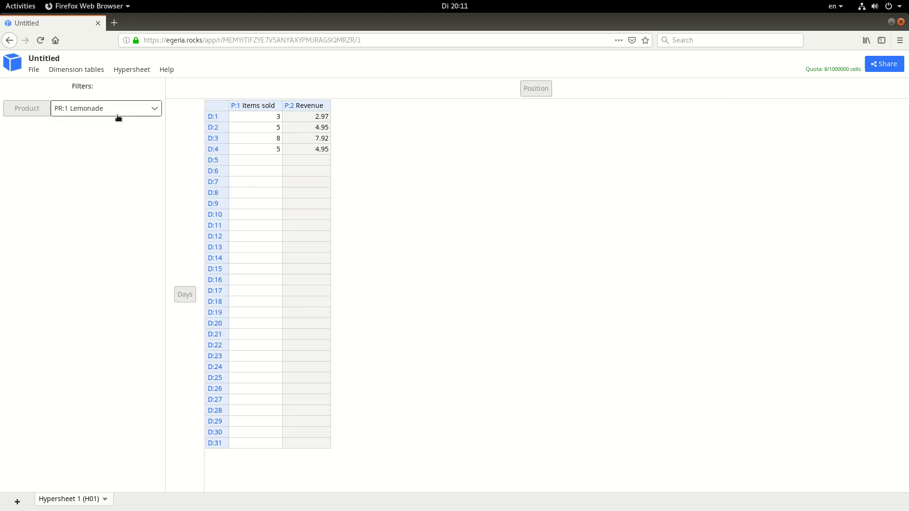
Filter the hypersheet to Bubble gum and enter Items sold values of 2, 4 and 3 for D:1 through D:3
{"action": "left_click", "coordinate": [143, 115]}
{"action": "left_click", "coordinate": [118, 171]}
{"action": "left_click", "coordinate": [269, 119]}
{"action": "type", "text": "2"}
{"action": "left_click", "coordinate": [263, 137]}
{"action": "type", "text": "3"}
{"action": "key", "text": "Up"}
{"action": "type", "text": "4"}
{"action": "left_click", "coordinate": [274, 164]}
{"action": "left_click", "coordinate": [79, 165]}
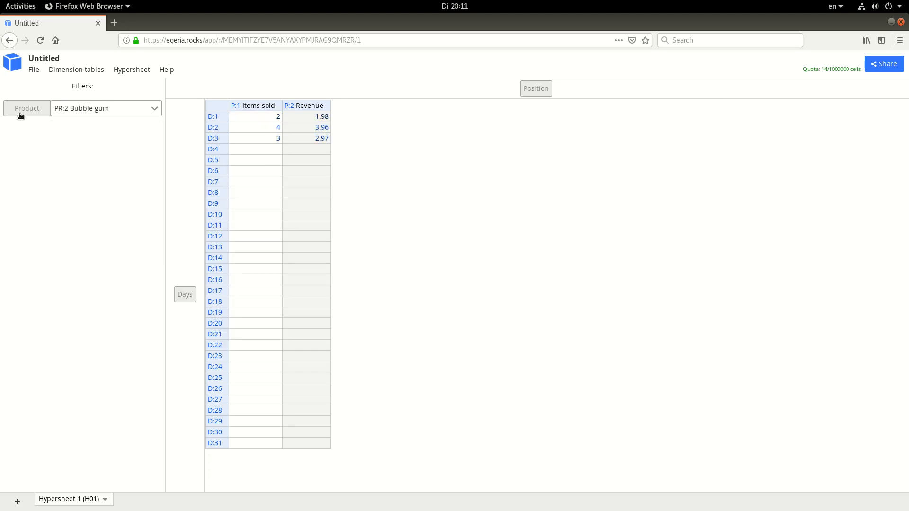
Move the Product dimension from the filters to the column axis, ahead of Position
{"action": "left_click_drag", "start_coordinate": [21, 115], "coordinate": [503, 92]}
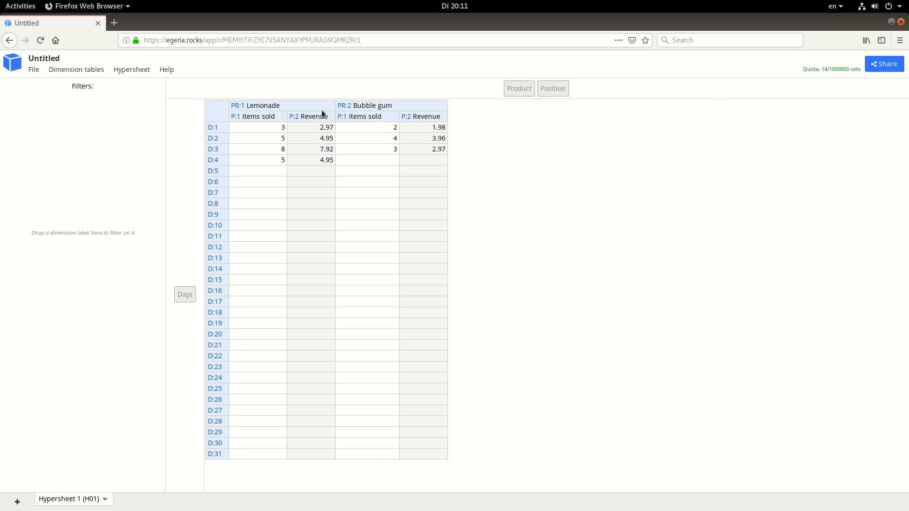
{"action": "left_click", "coordinate": [277, 107]}
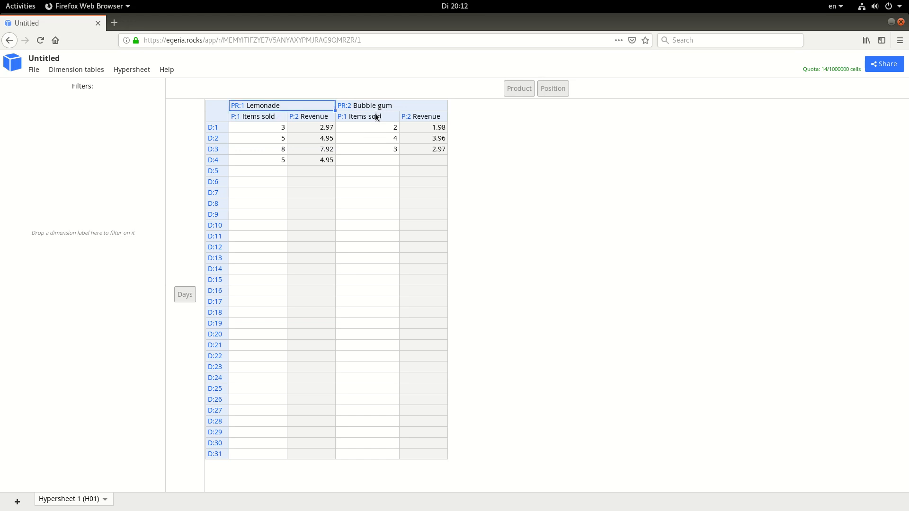
Enter 1 as the Items sold value for Bubble gum on D:4 and for Lemonade on D:5
{"action": "left_click", "coordinate": [391, 117]}
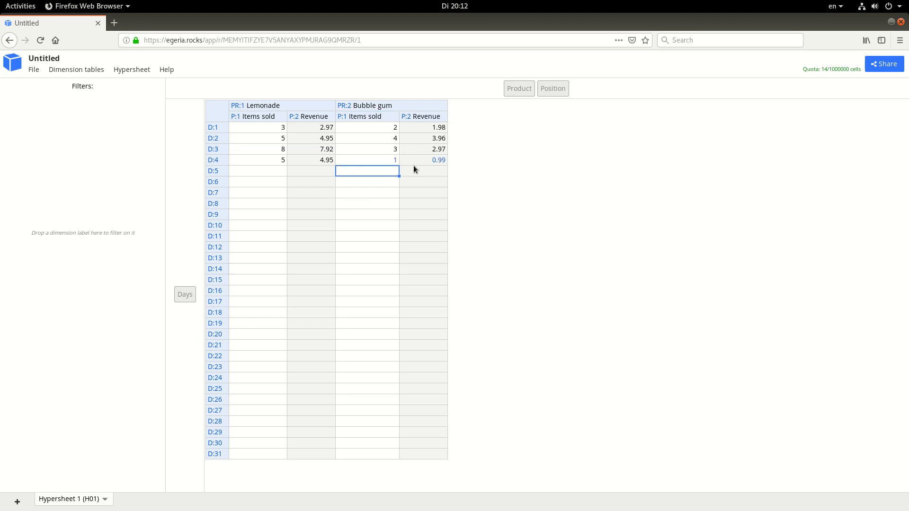
{"action": "left_click", "coordinate": [242, 173]}
{"action": "type", "text": "1"}
{"action": "left_click", "coordinate": [258, 214]}
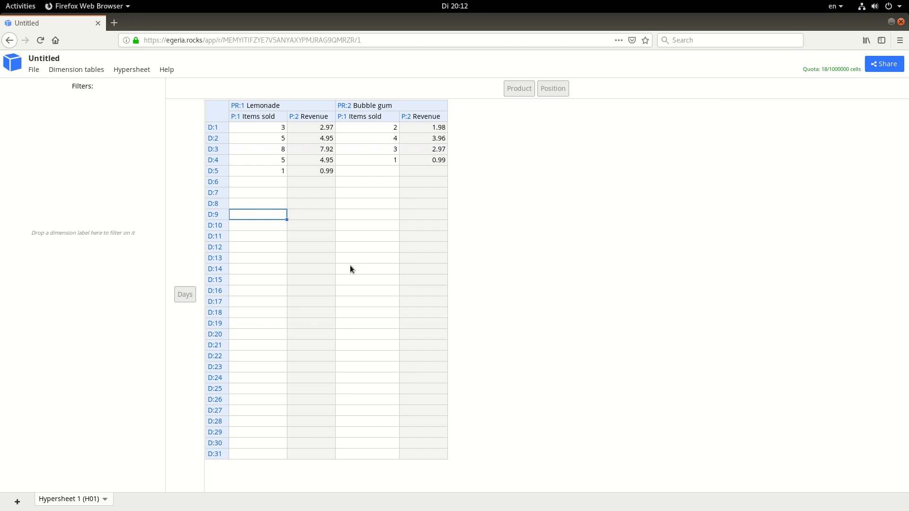
Create a new hypersheet with Product as its only dimension
{"action": "left_click", "coordinate": [133, 71]}
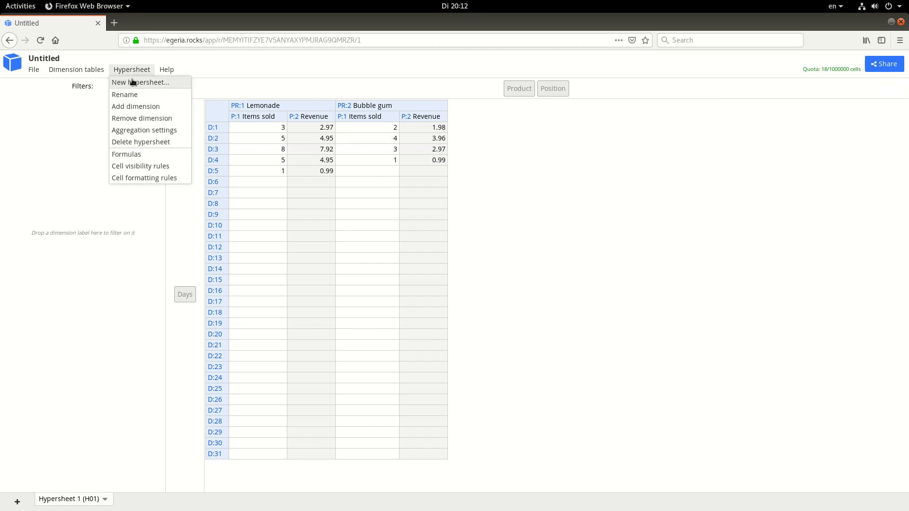
{"action": "left_click", "coordinate": [134, 83]}
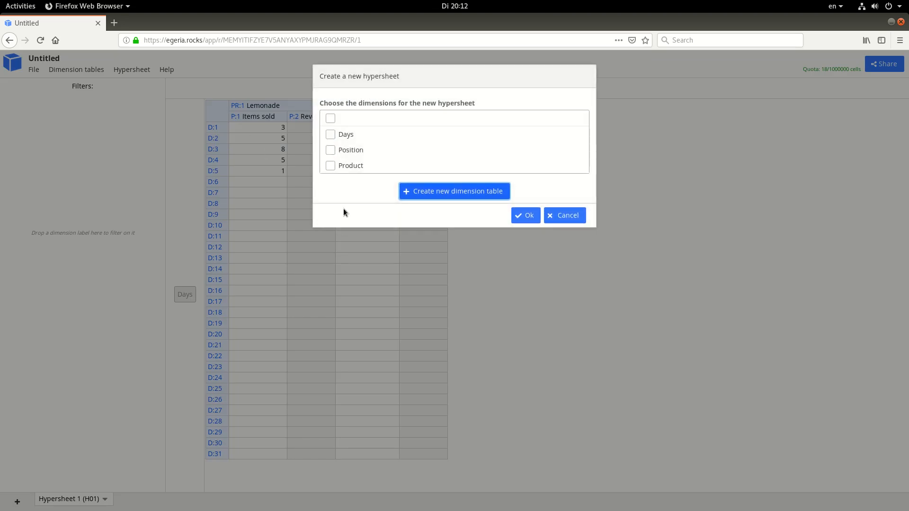
{"action": "left_click", "coordinate": [330, 166]}
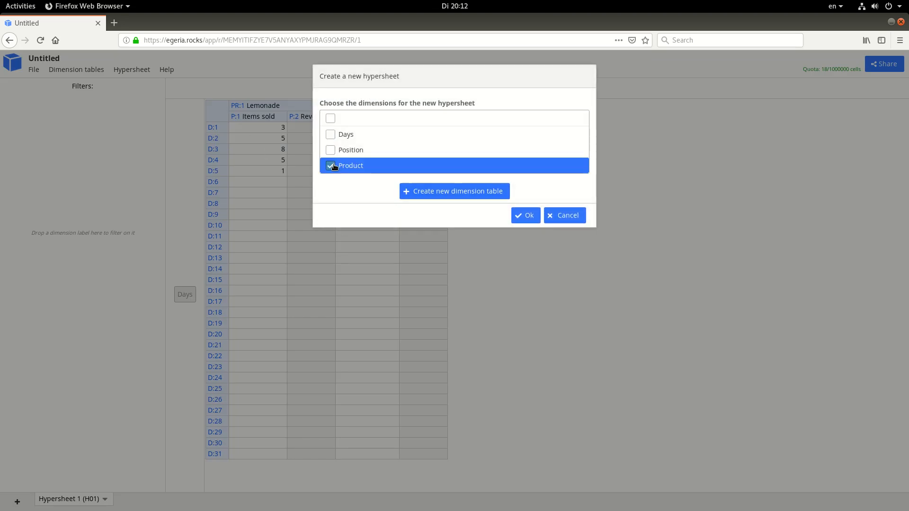
{"action": "left_click", "coordinate": [530, 217]}
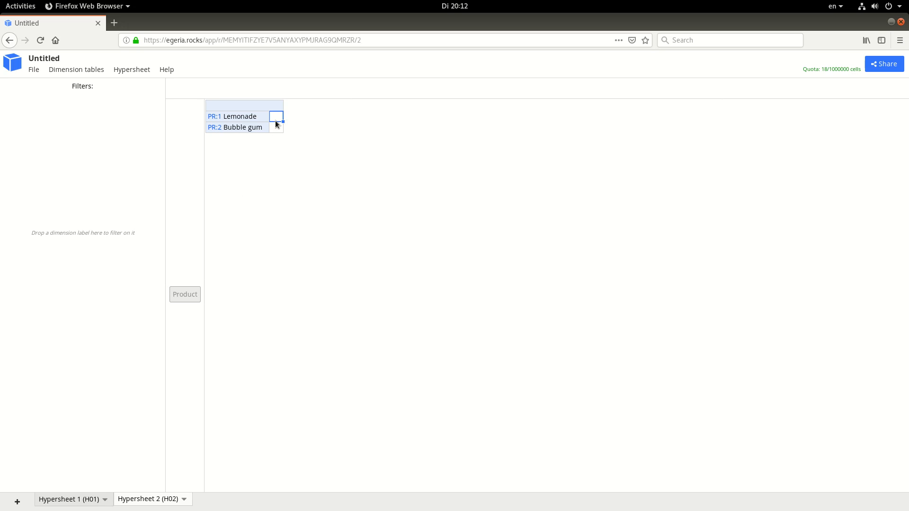
Change the caption of Hypersheet 2 to Prices
{"action": "left_click", "coordinate": [185, 501]}
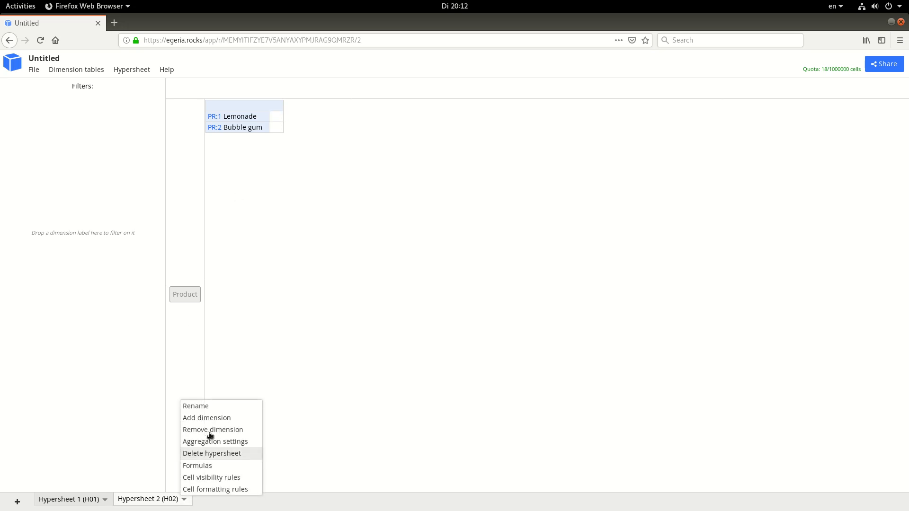
{"action": "left_click", "coordinate": [209, 408]}
{"action": "triple_click", "coordinate": [359, 152]}
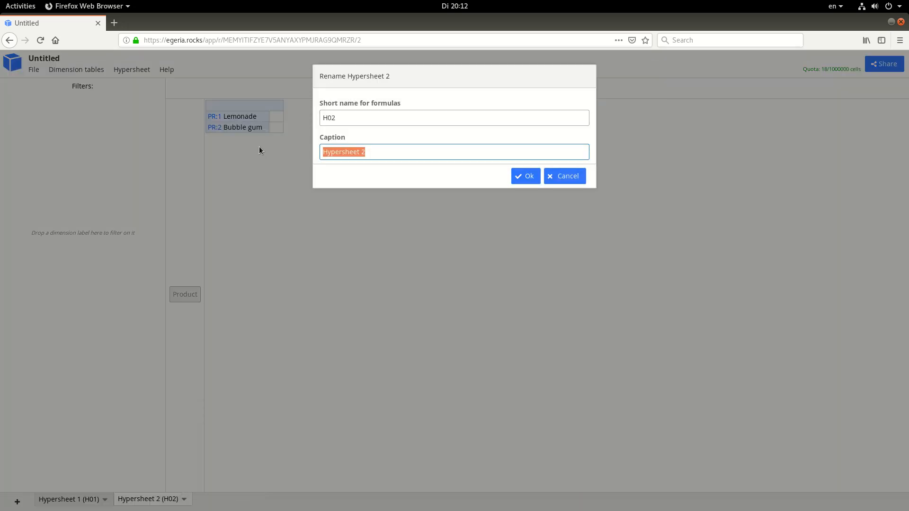
{"action": "type", "text": "Prices"}
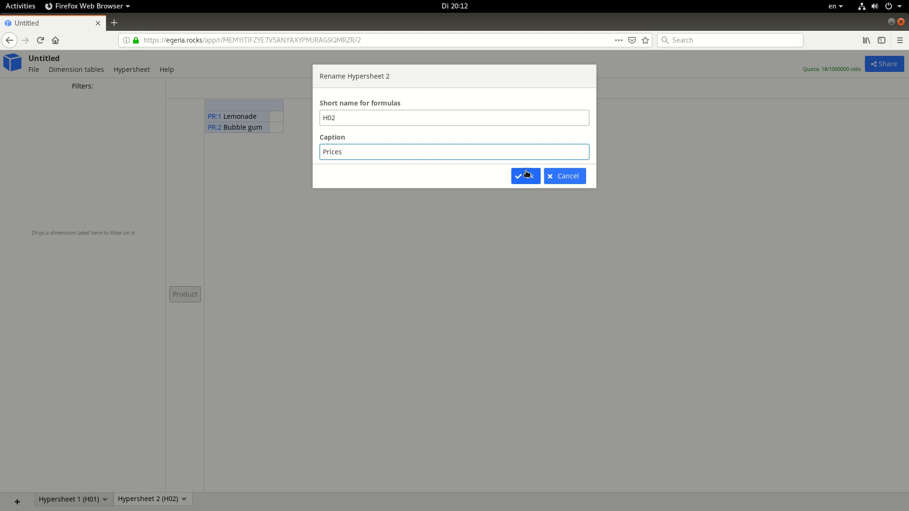
{"action": "left_click", "coordinate": [526, 176]}
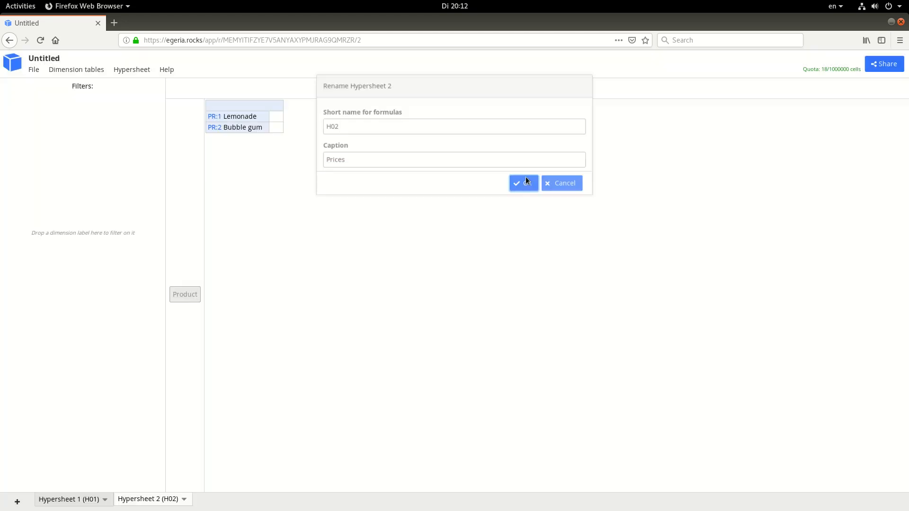
Enter prices of 0.99 for Lemonade and 0.49 for Bubble gum in the Prices hypersheet
{"action": "left_click", "coordinate": [276, 120]}
{"action": "type", "text": "0.99"}
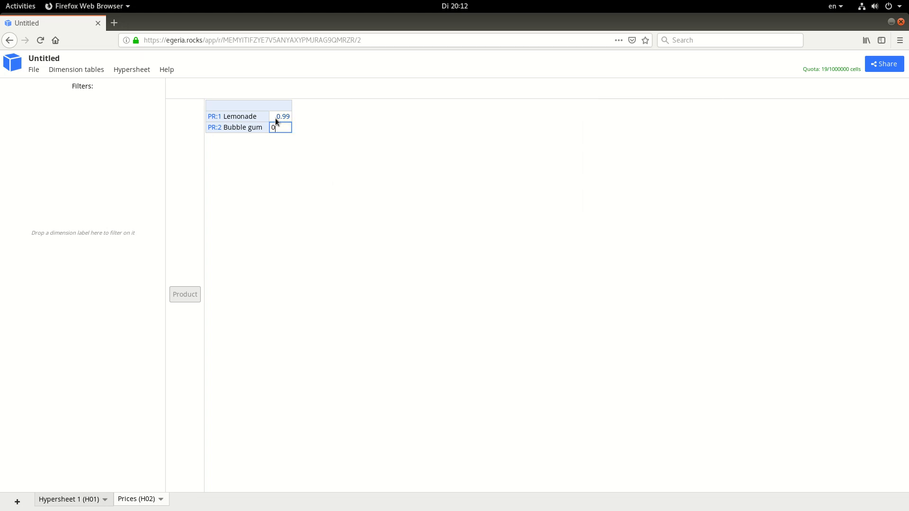
{"action": "type", "text": "0.4"}
{"action": "type", "text": "9"}
{"action": "key", "text": "Return"}
Return to Hypersheet 1 and change its caption to Sales
{"action": "left_click", "coordinate": [81, 502]}
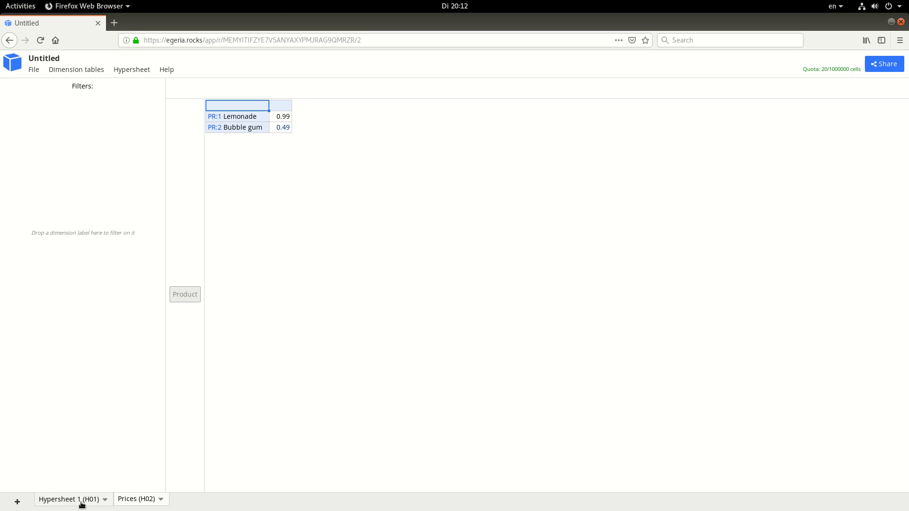
{"action": "left_click", "coordinate": [105, 500]}
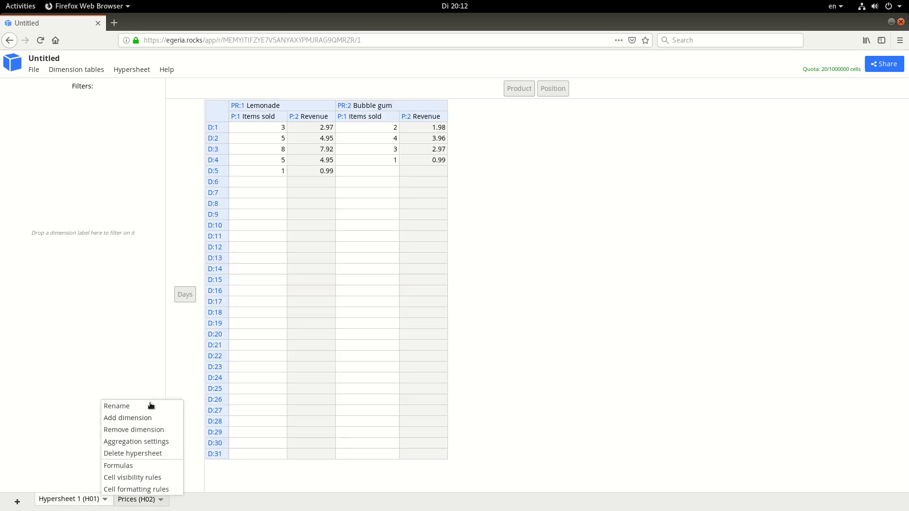
{"action": "left_click", "coordinate": [151, 406]}
{"action": "triple_click", "coordinate": [387, 151]}
{"action": "type", "text": "S"}
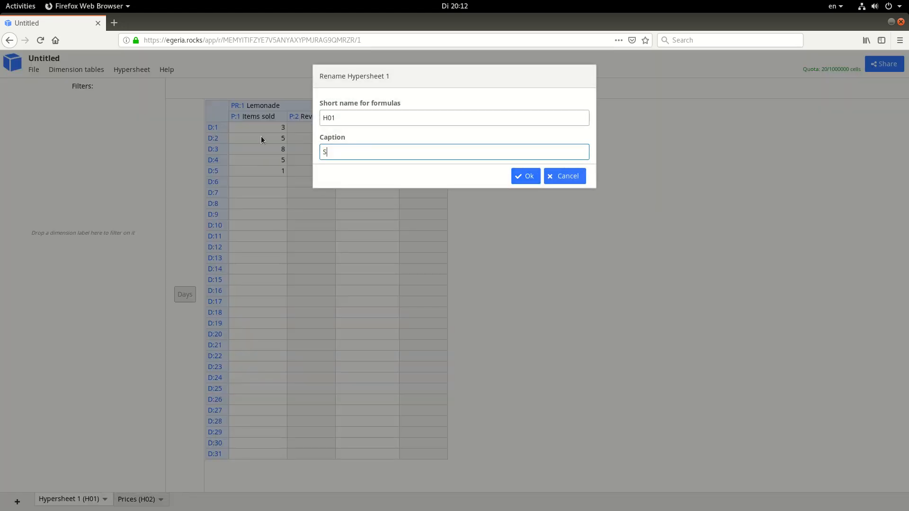
{"action": "type", "text": "ales"}
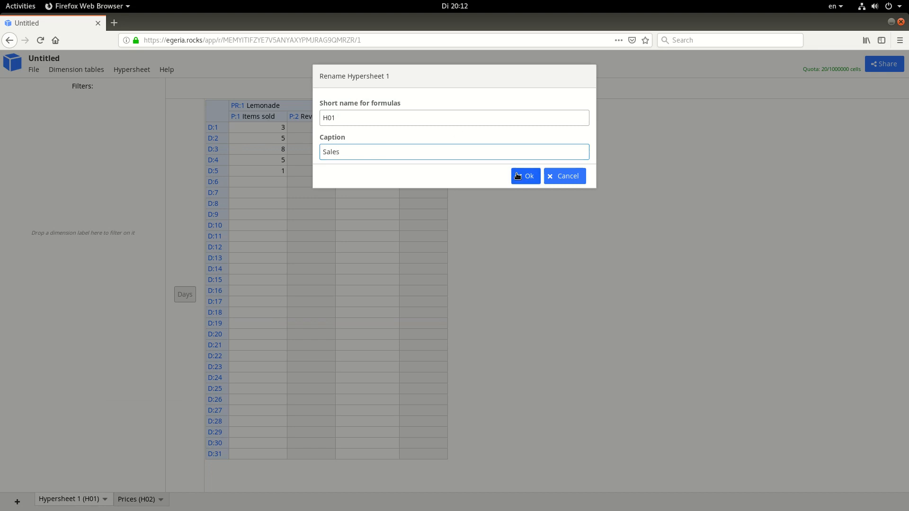
{"action": "left_click", "coordinate": [526, 177]}
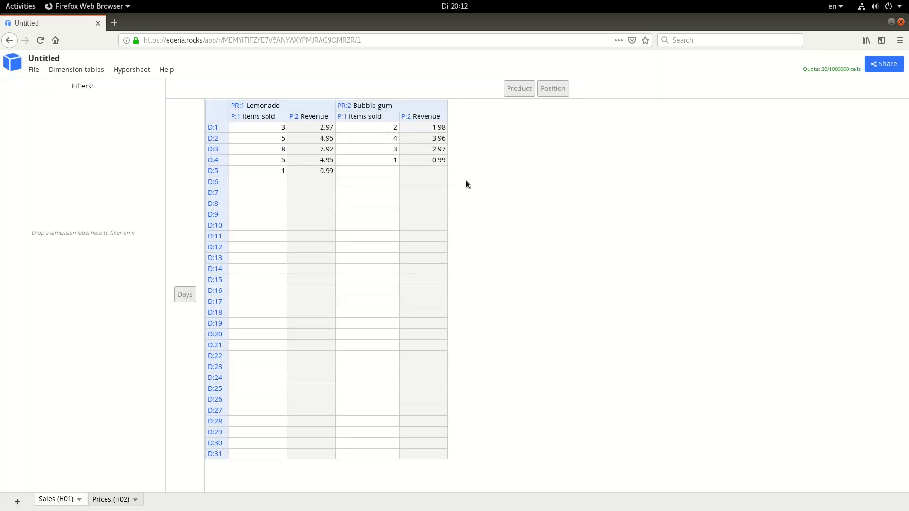
Edit the Revenue formula to [P:1]*H02.[] so it multiplies Items sold by the price from the Prices hypersheet
{"action": "right_click", "coordinate": [431, 160]}
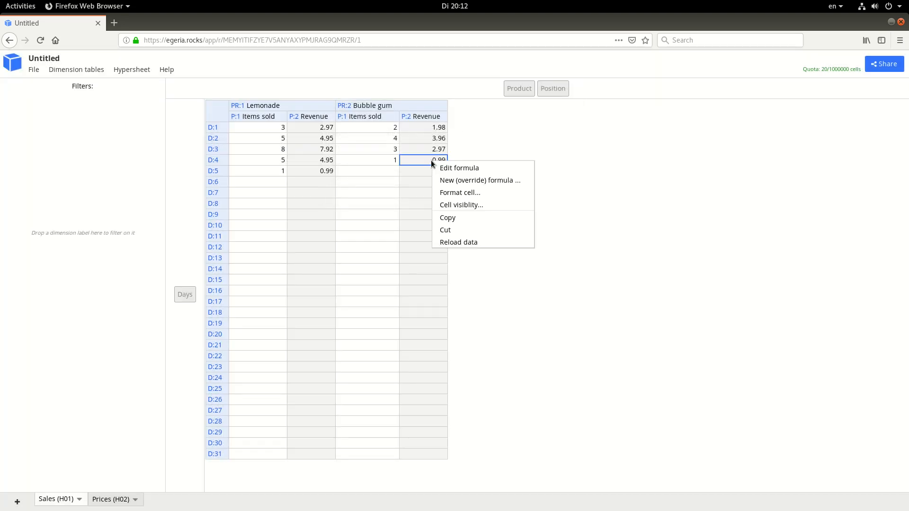
{"action": "left_click", "coordinate": [464, 172]}
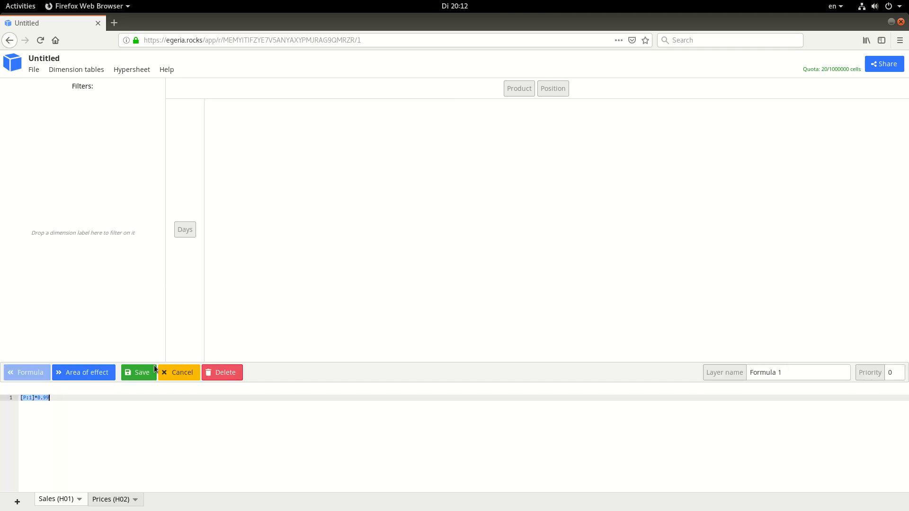
{"action": "left_click", "coordinate": [97, 401]}
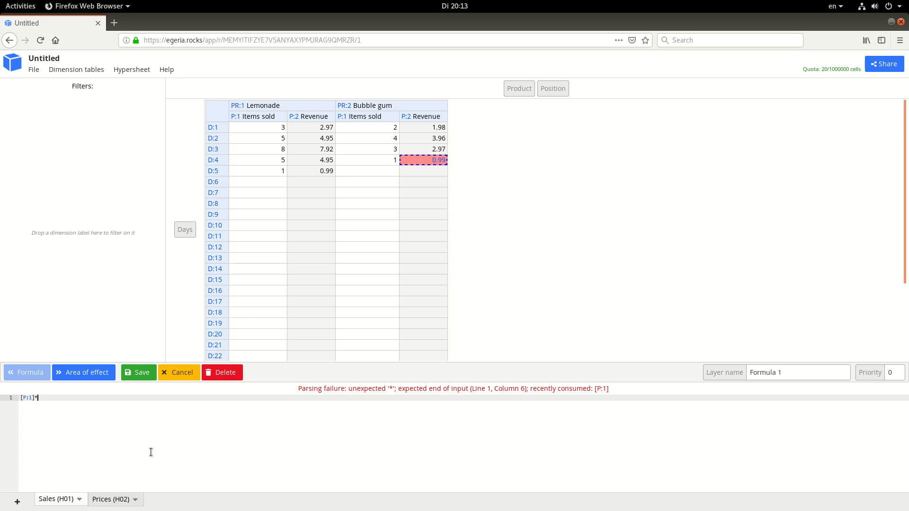
{"action": "left_click", "coordinate": [111, 499]}
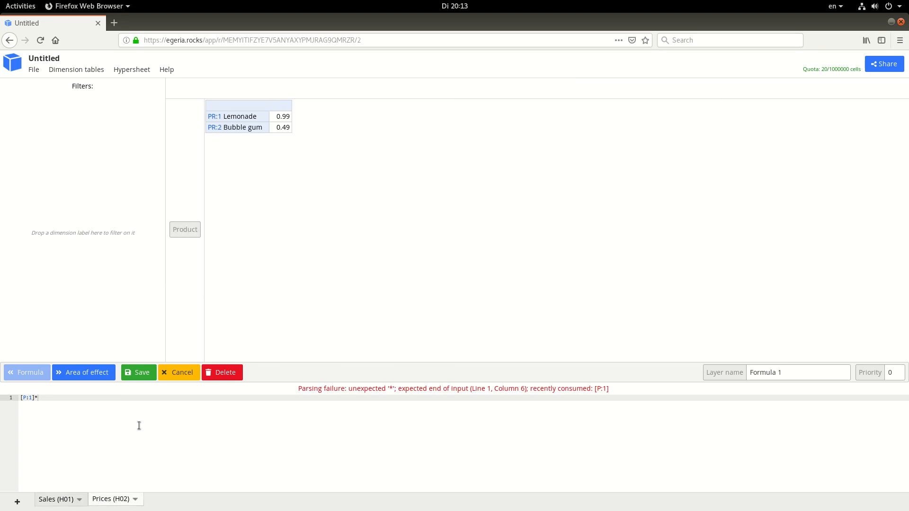
{"action": "left_click", "coordinate": [61, 501]}
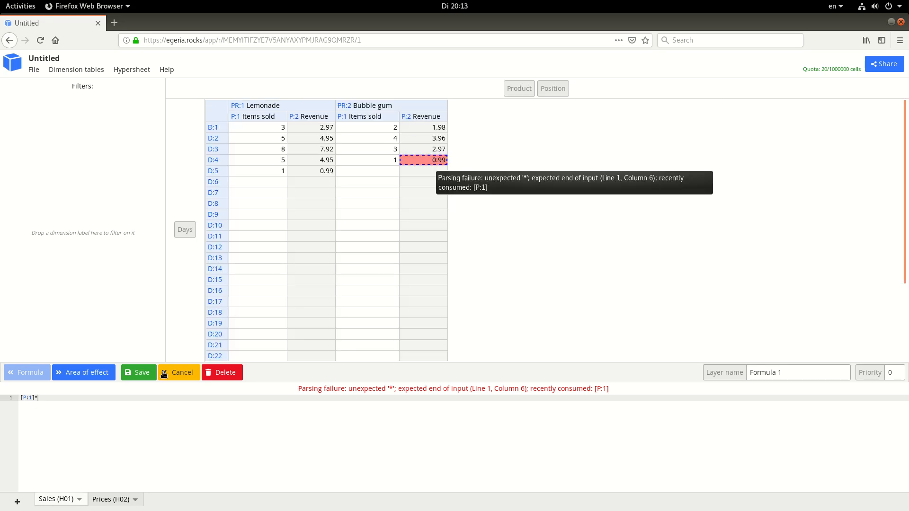
{"action": "left_click", "coordinate": [108, 501]}
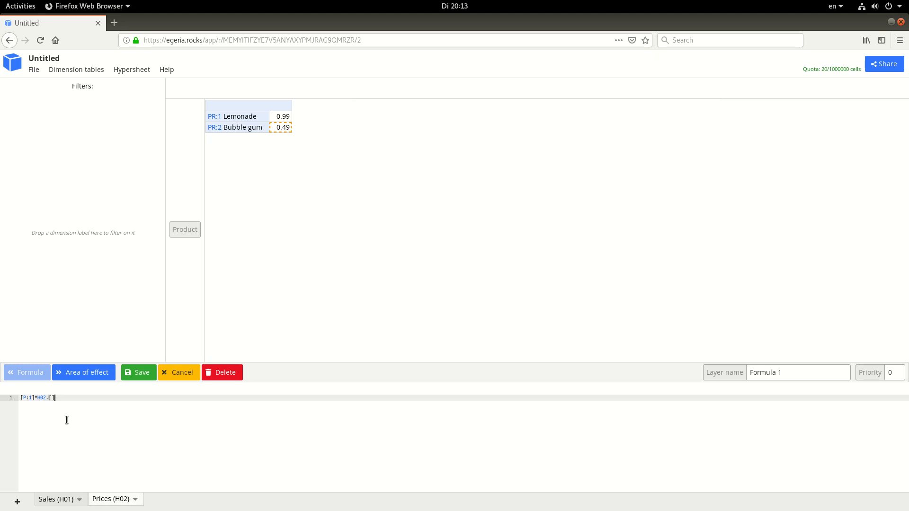
Compare the cells the formula references on the Sales and Prices hypersheets, and save the Revenue formula
{"action": "left_click", "coordinate": [73, 505]}
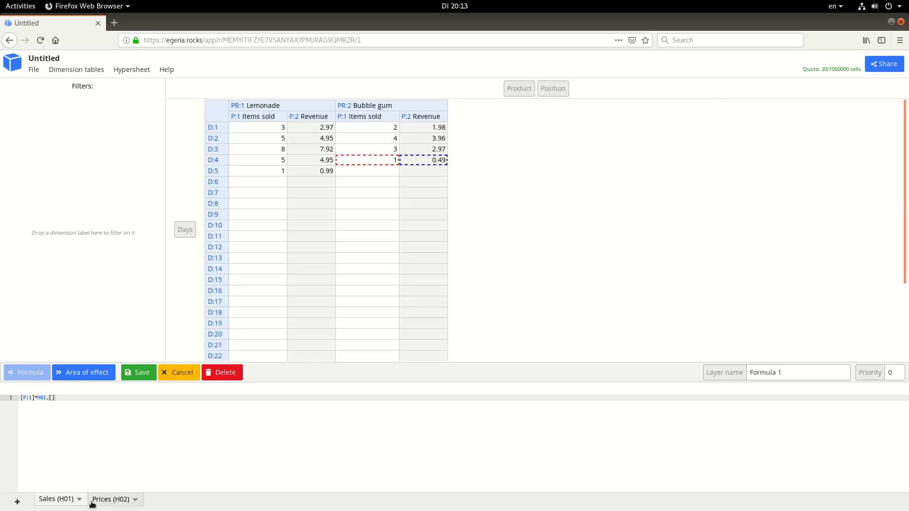
{"action": "left_click", "coordinate": [116, 501]}
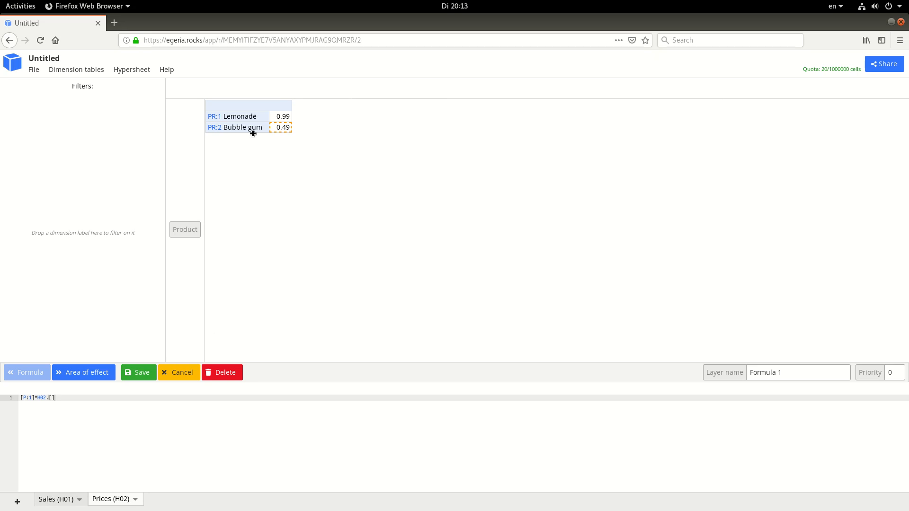
{"action": "left_click", "coordinate": [53, 501]}
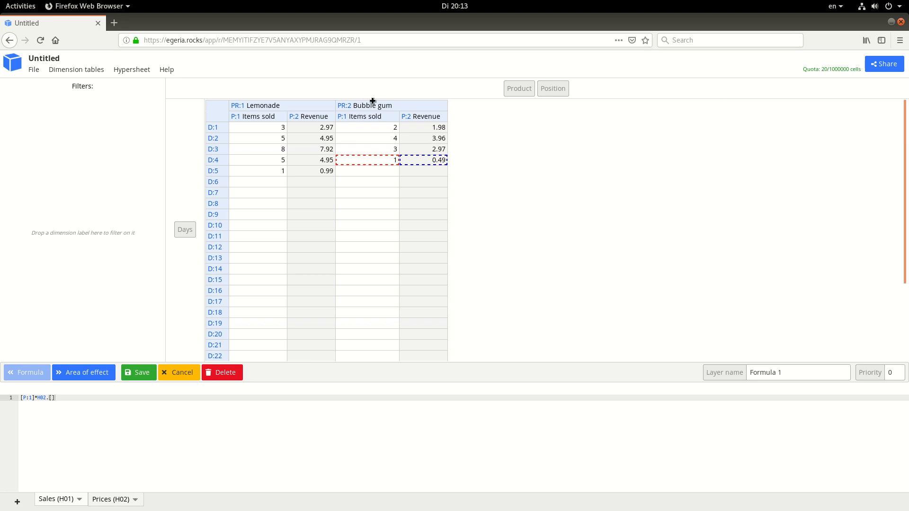
{"action": "left_click", "coordinate": [113, 498]}
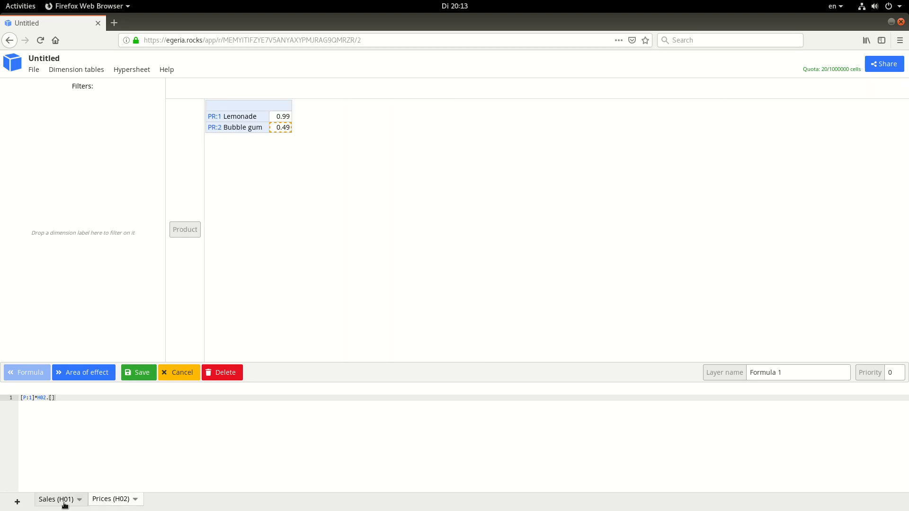
{"action": "left_click", "coordinate": [63, 499]}
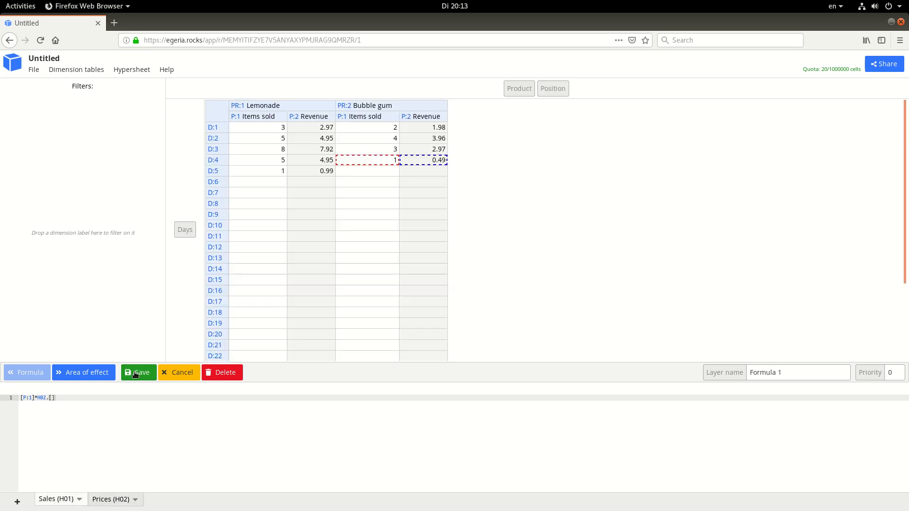
{"action": "left_click", "coordinate": [137, 374]}
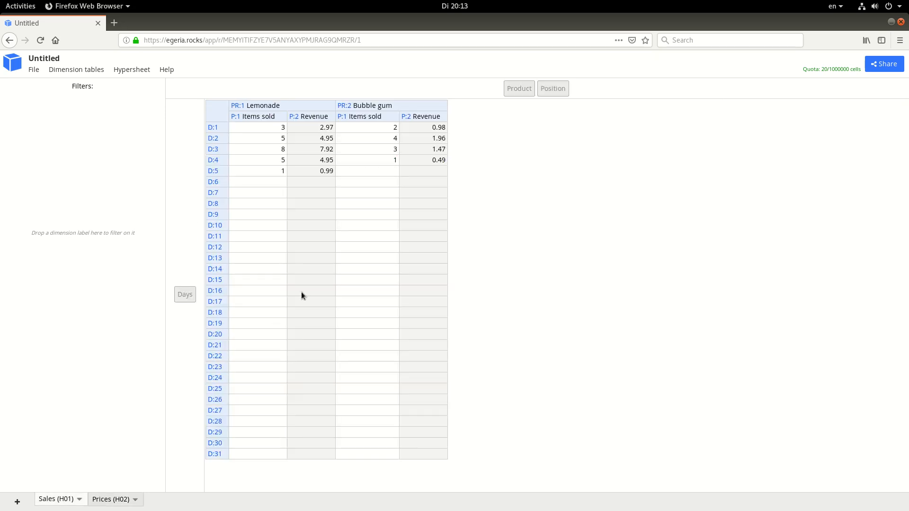
Enter 1 as the Items sold value for Bubble gum on D:5 and check both products' Revenue for that day
{"action": "left_click", "coordinate": [389, 170]}
{"action": "type", "text": "1"}
{"action": "left_click", "coordinate": [385, 192]}
{"action": "left_click", "coordinate": [386, 172]}
{"action": "left_click", "coordinate": [428, 171]}
{"action": "left_click", "coordinate": [313, 167]}
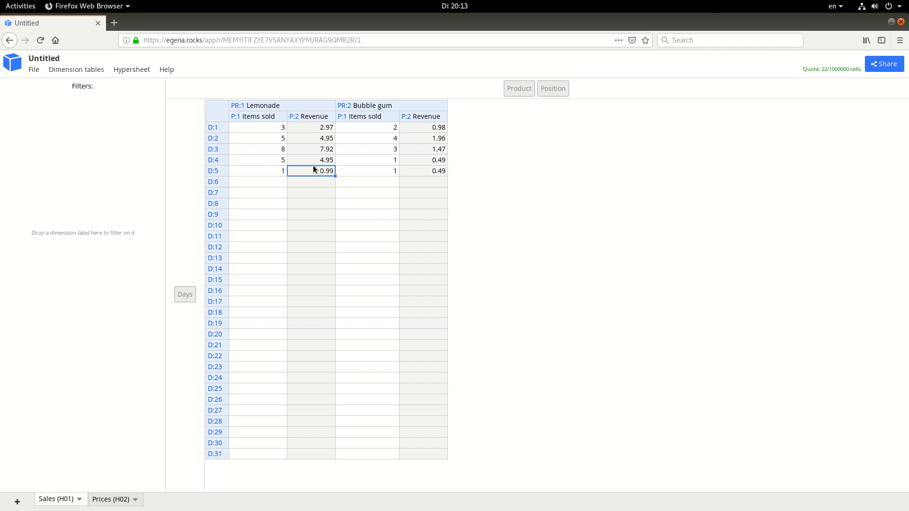